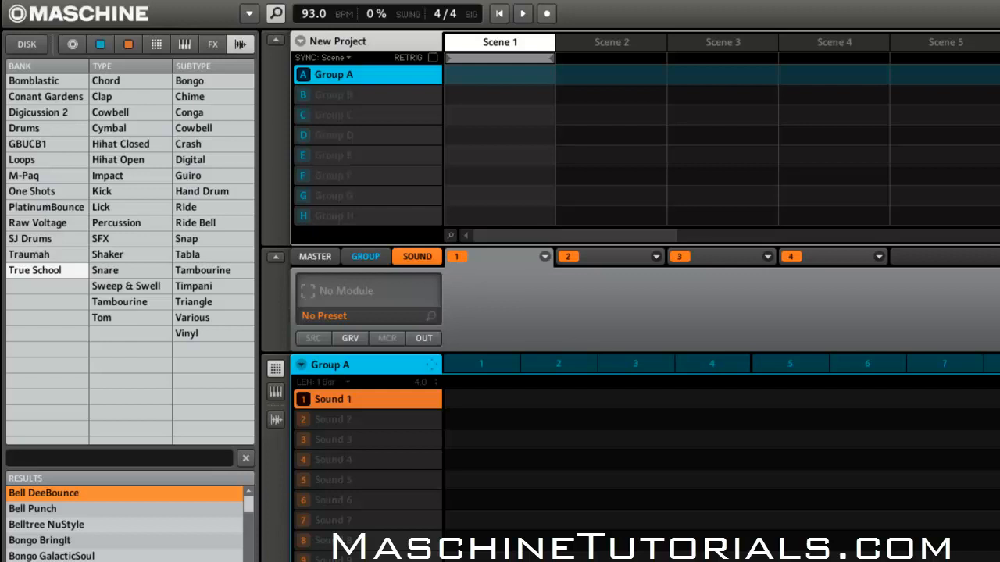
- Browse the disk to the Desktop and start importing the paperskins_fluffers folder into the library
click(25, 44)
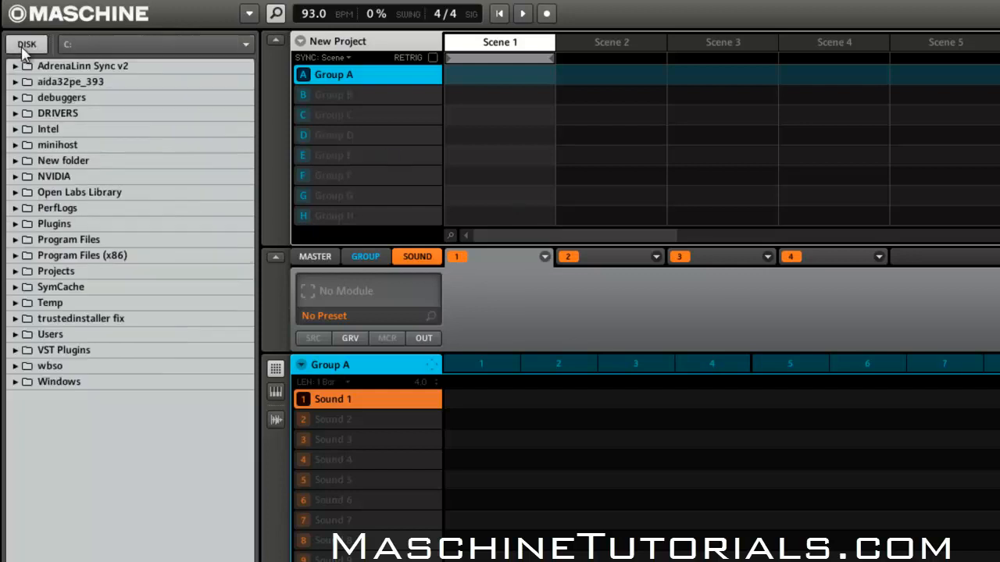
click(113, 45)
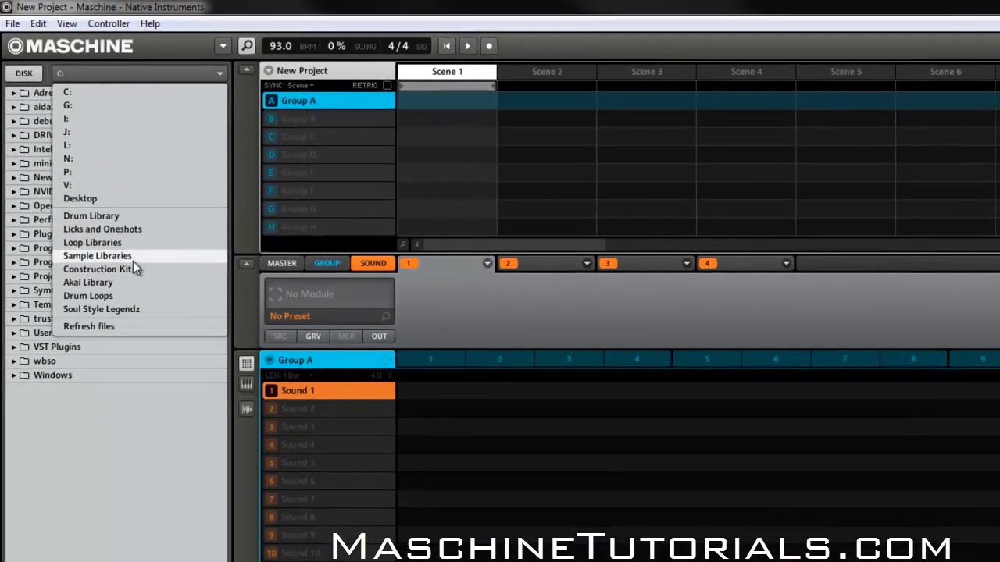
click(120, 201)
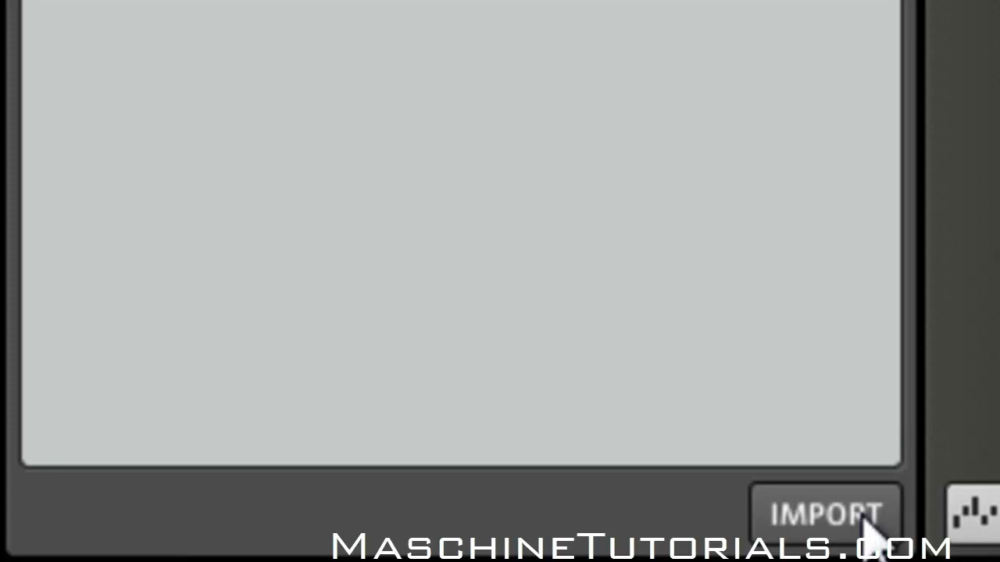
click(867, 527)
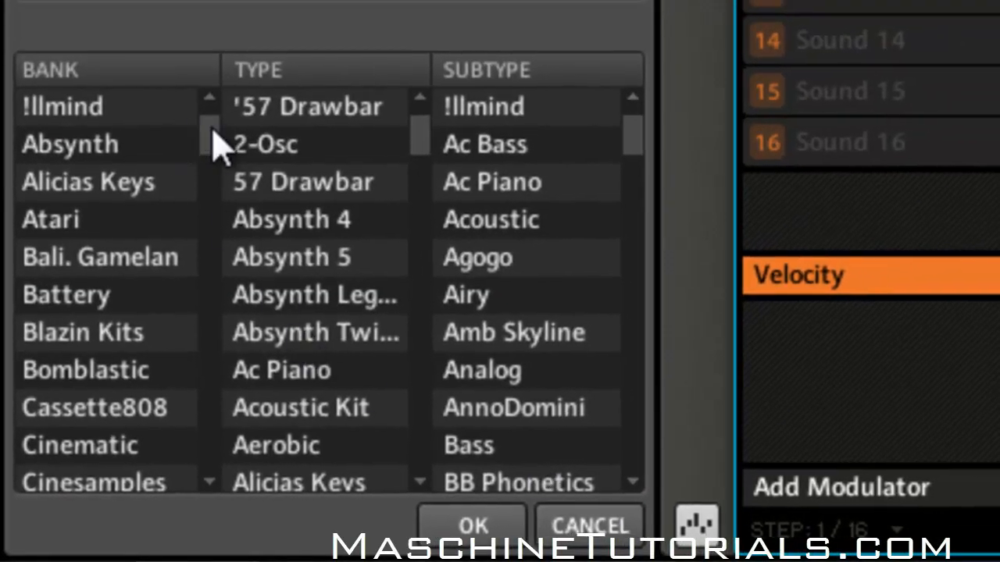
- Import the samples tagged with the bank WaveAlchemy and the type Snare, and show that bank in the library browser
drag(213, 131, 192, 446)
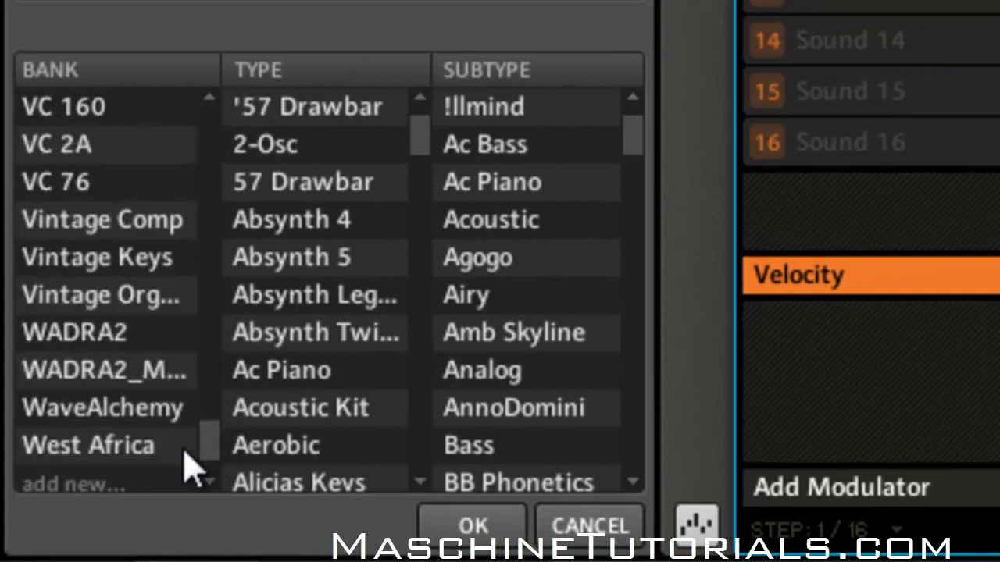
click(159, 416)
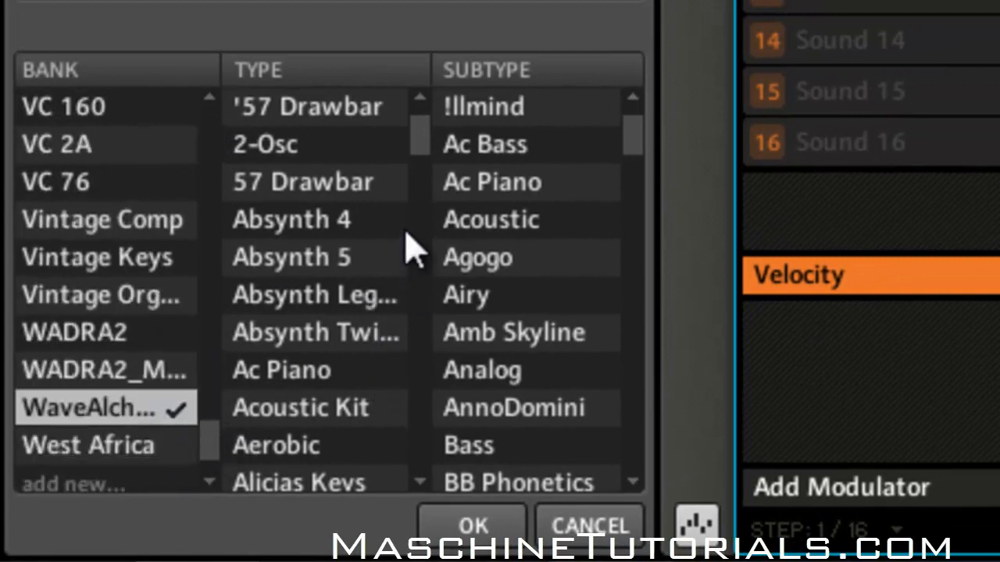
drag(421, 145, 442, 394)
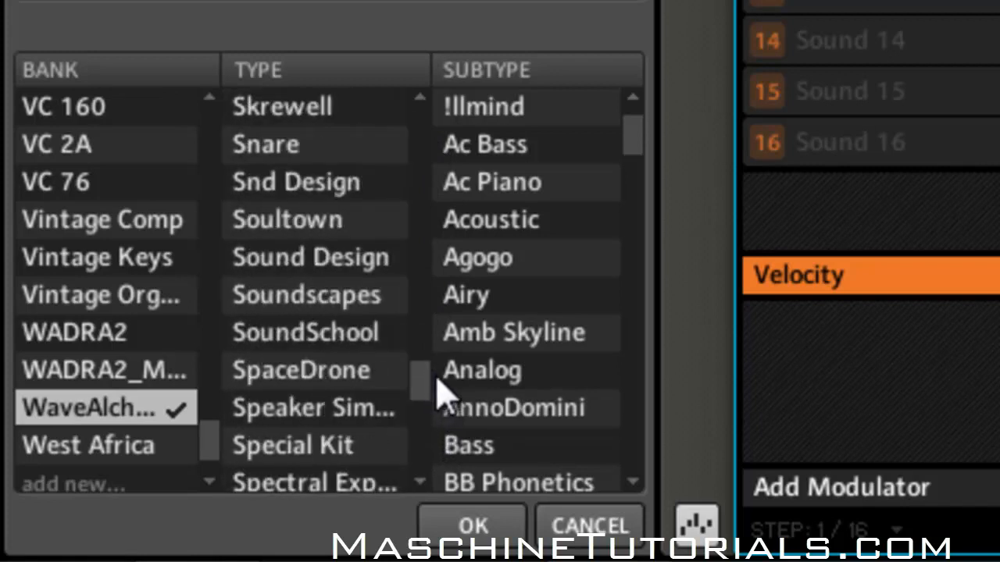
click(297, 148)
click(474, 525)
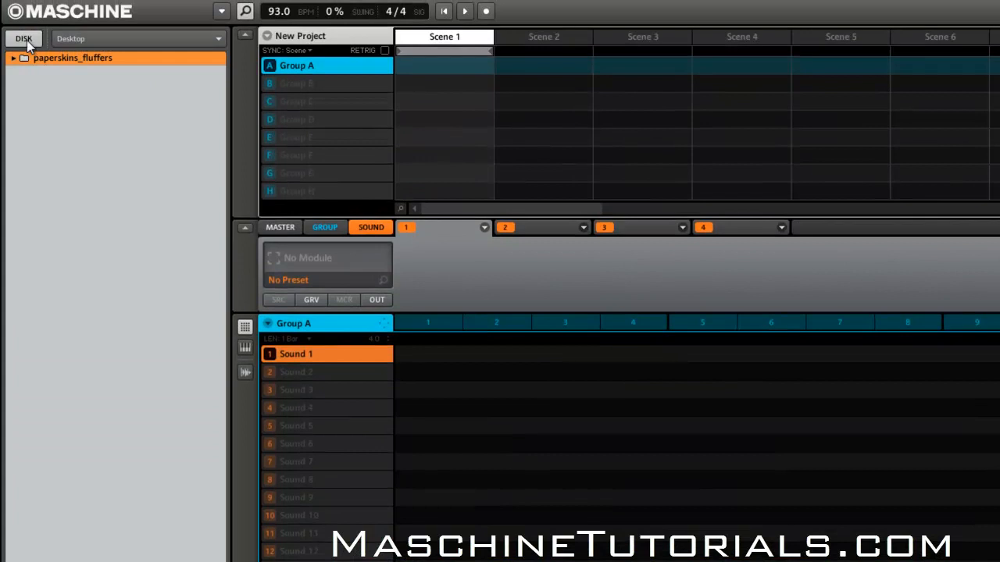
click(26, 39)
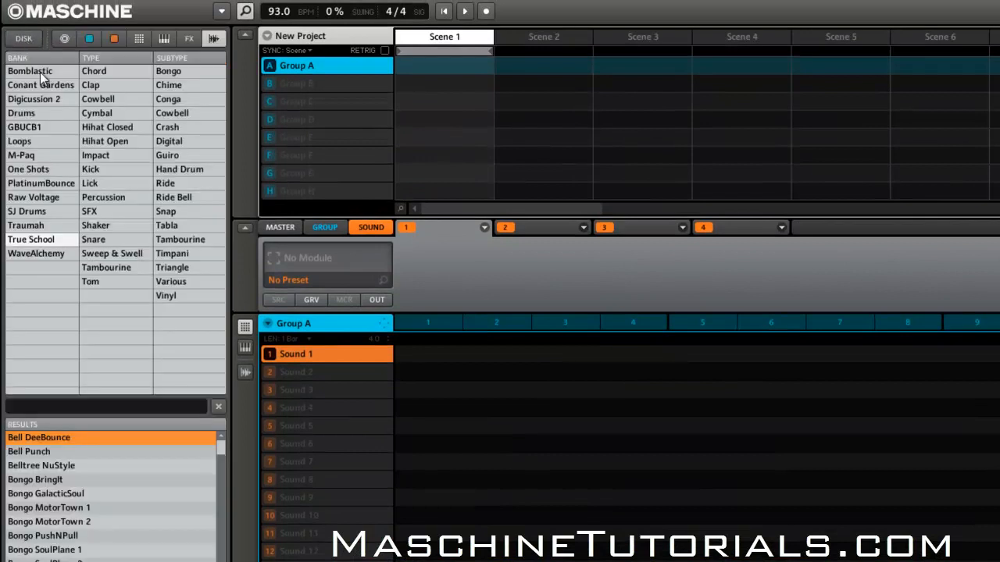
click(55, 253)
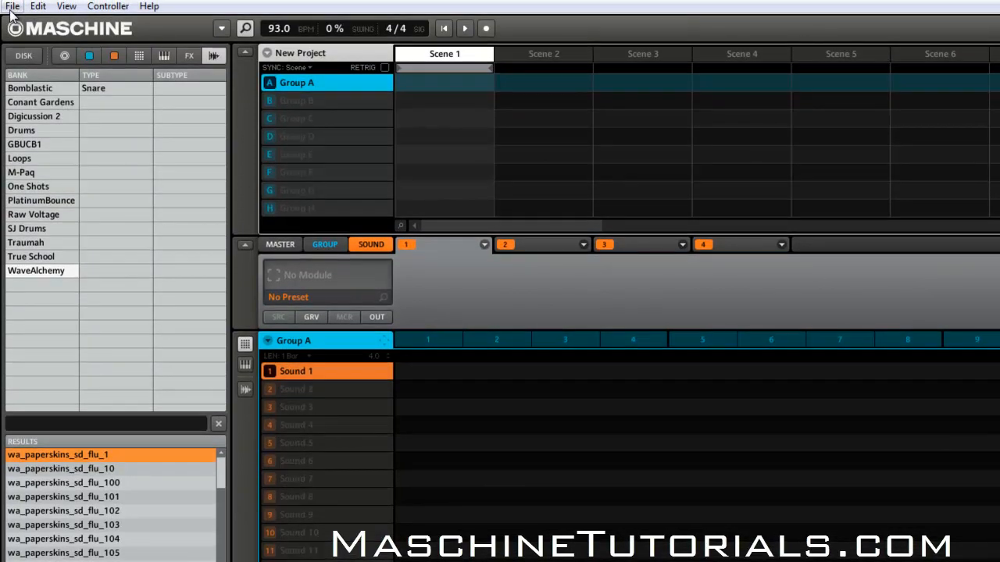
- In the preferences, give the Desktop\paperskins_fluffers user path the alias wafluffers
click(12, 7)
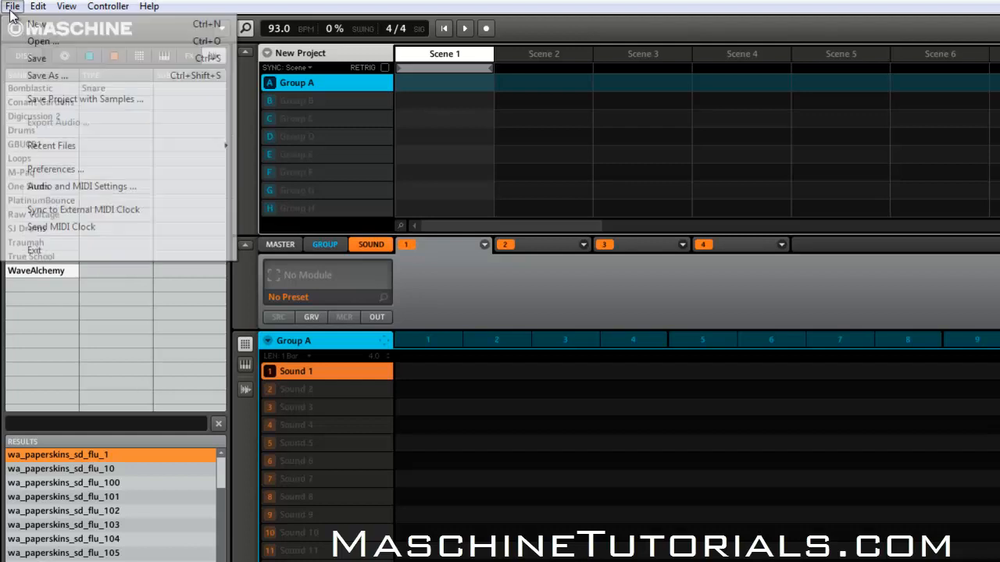
click(78, 171)
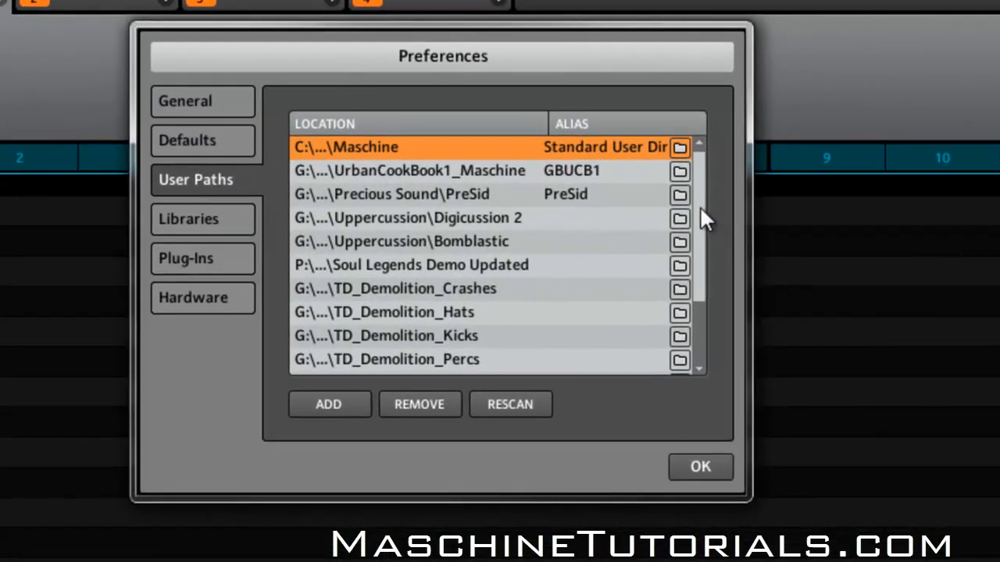
scroll(701, 227, down, 4)
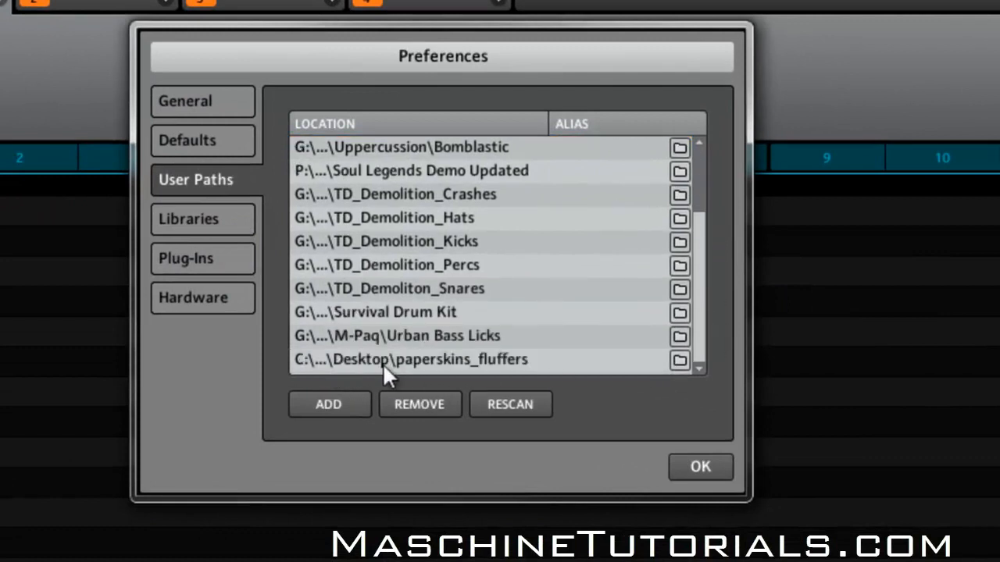
double_click(607, 360)
text(wafluffers)
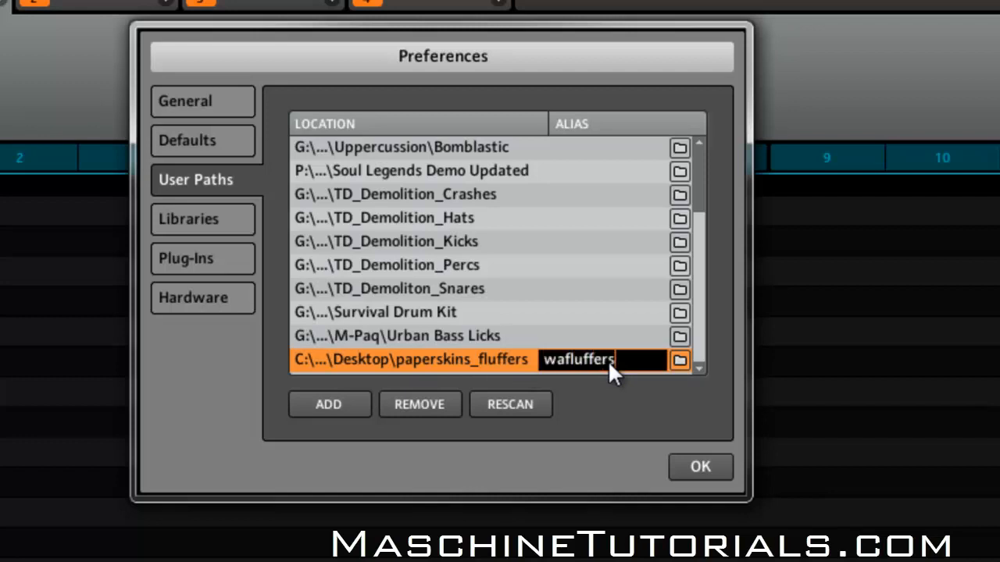
key(Return)
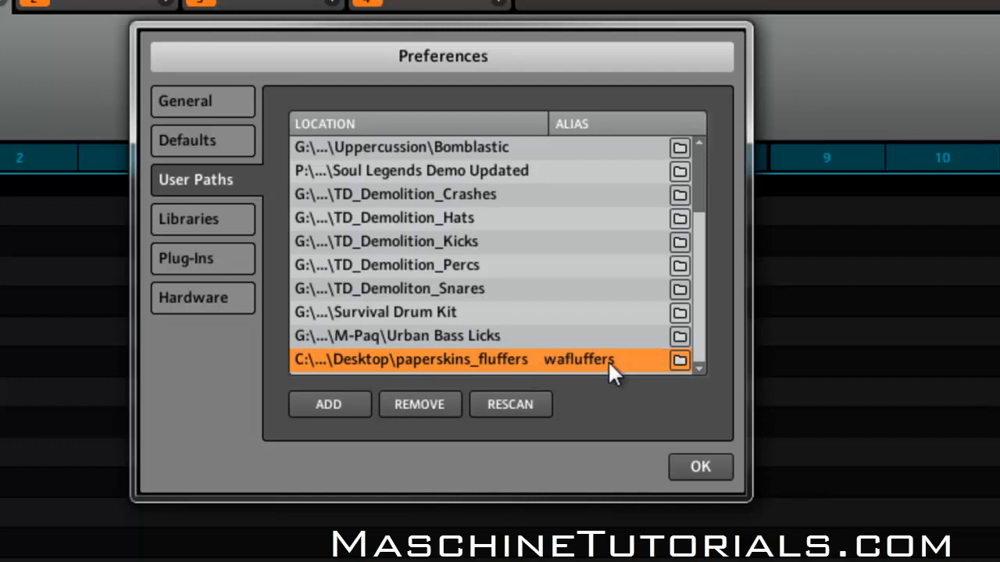
click(693, 462)
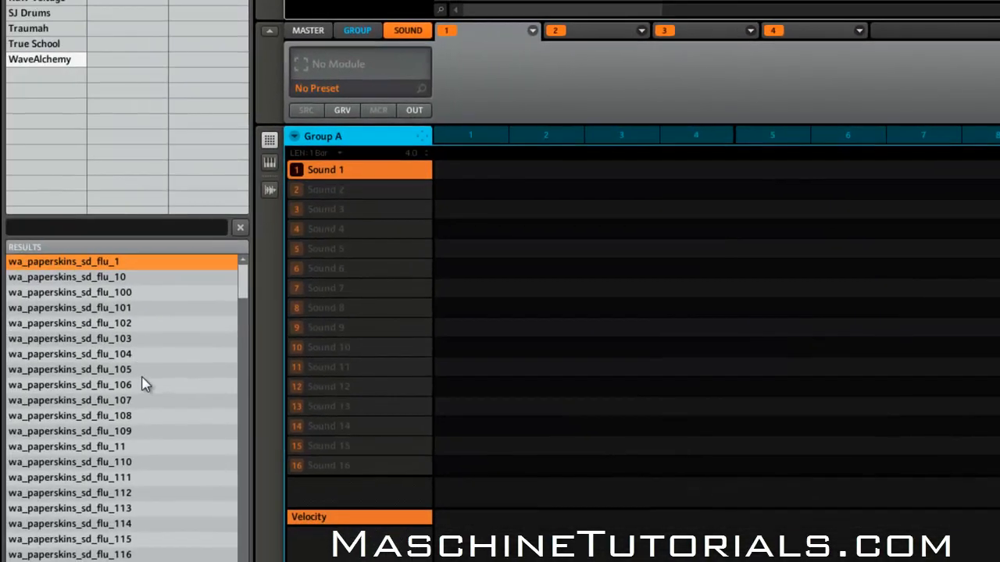
- Load the samples wa_paperskins_sd_flu_1 through wa_paperskins_sd_flu_107 in the results list into Group A, starting at sound slot 5
shift+click(139, 400)
drag(119, 275, 352, 247)
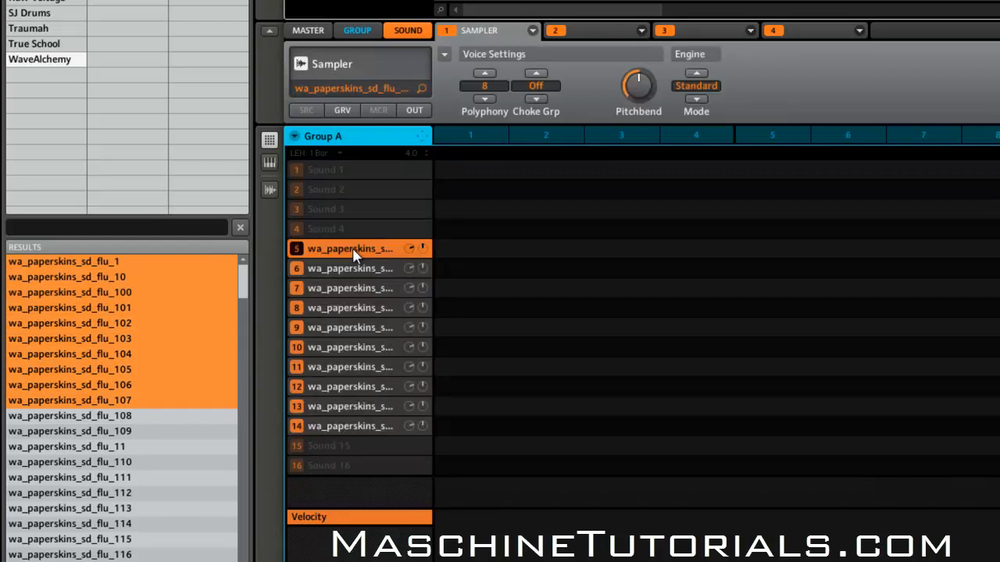
- Save the project as wafluffersnares in the Projects folder and exit Maschine
click(13, 2)
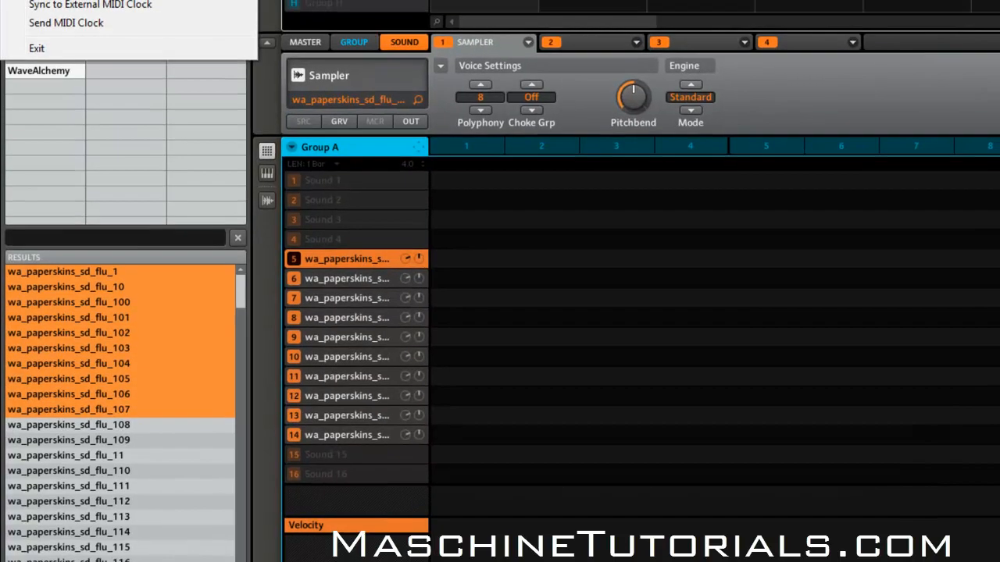
click(86, 21)
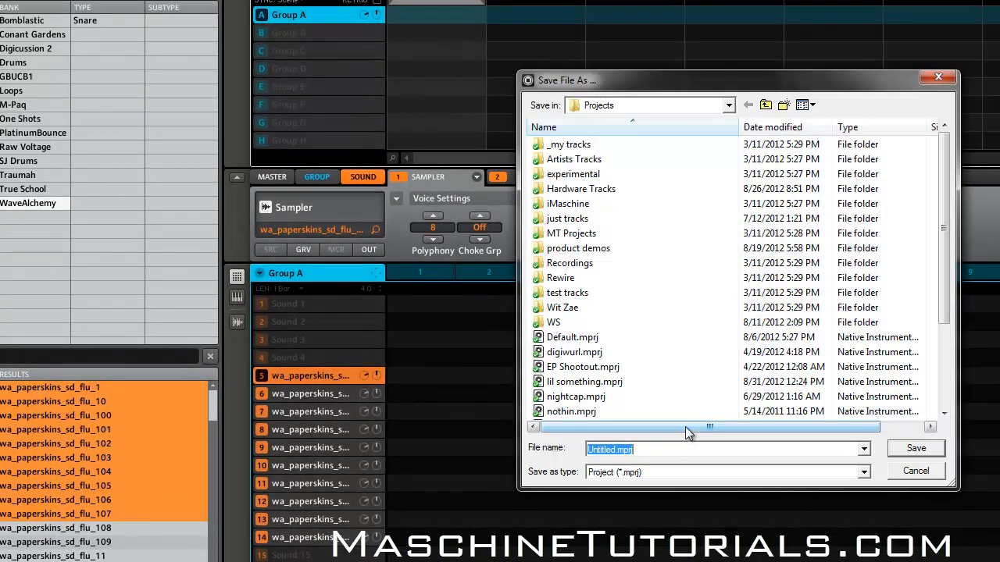
text(waflu)
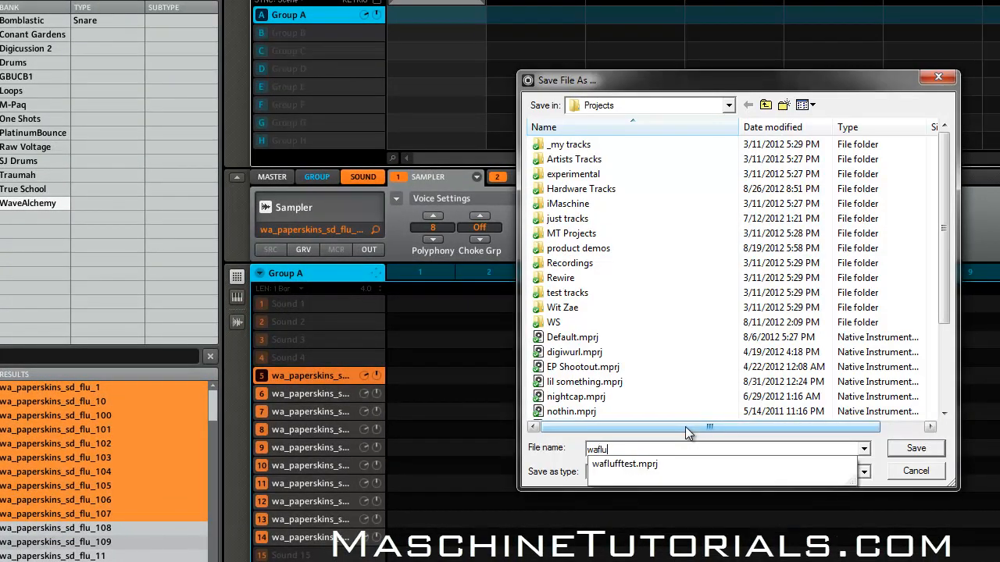
text(ffernutter)
key(Return)
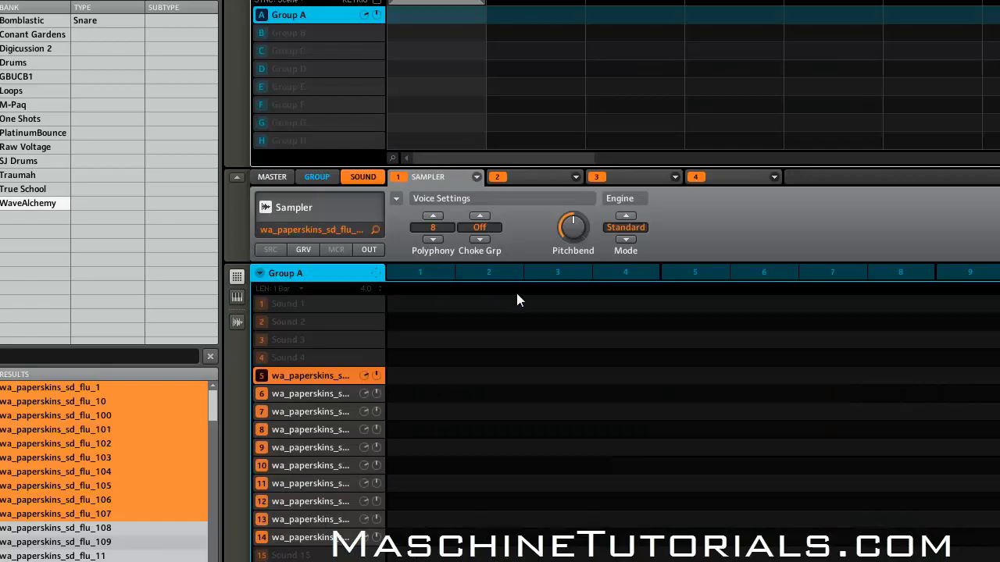
click(8, 1)
click(58, 186)
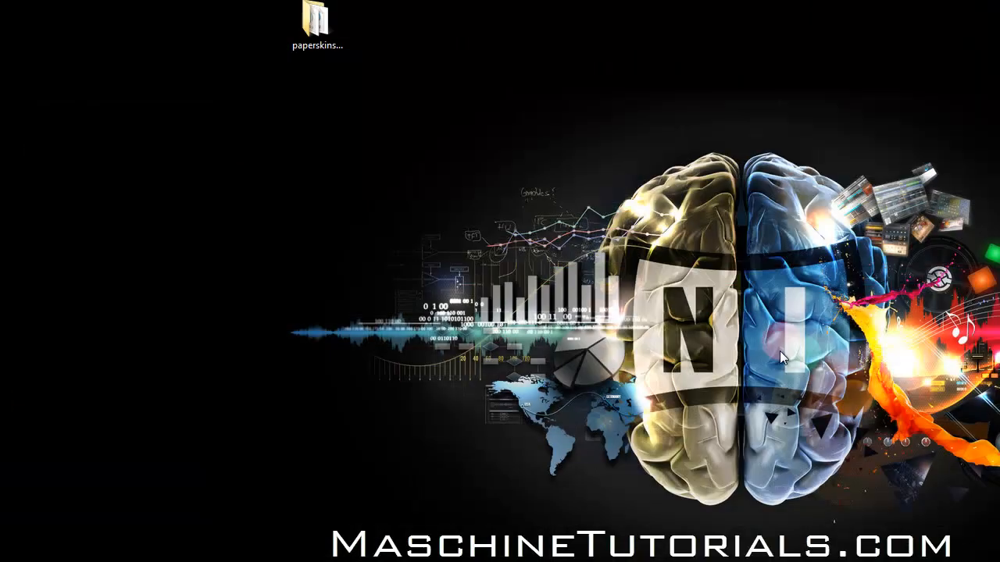
- Move the paperskins_fluffers folder from the desktop to Drum Library\Wave Alchemy\wa_paperskins_snare_toolkit on the Samples (G:) drive
right_click(319, 30)
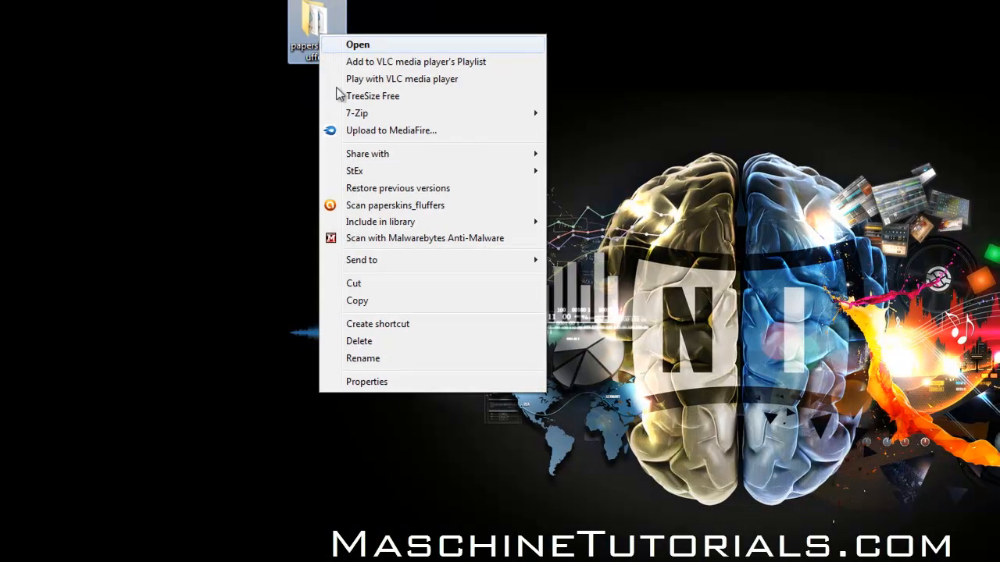
click(191, 303)
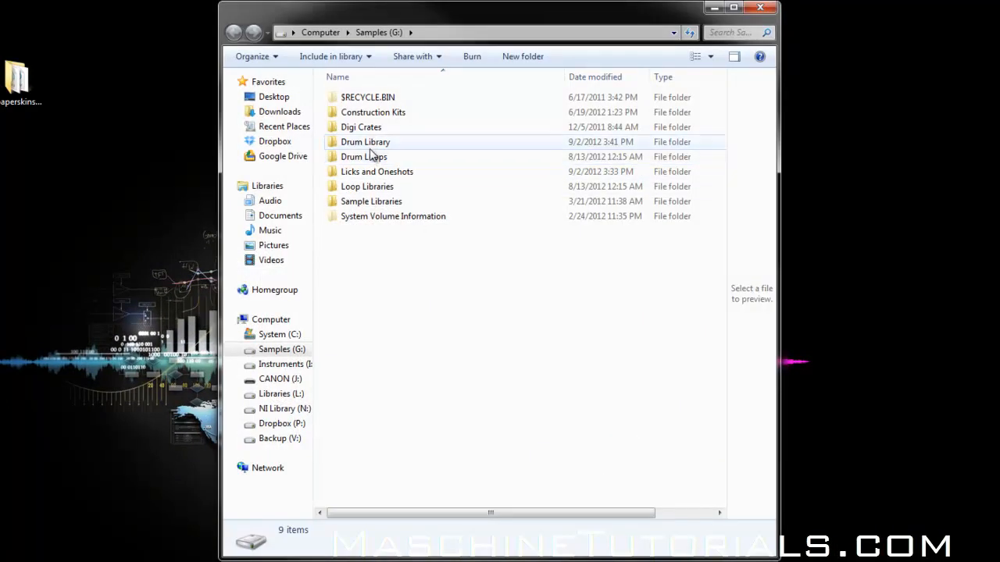
double_click(371, 145)
double_click(377, 326)
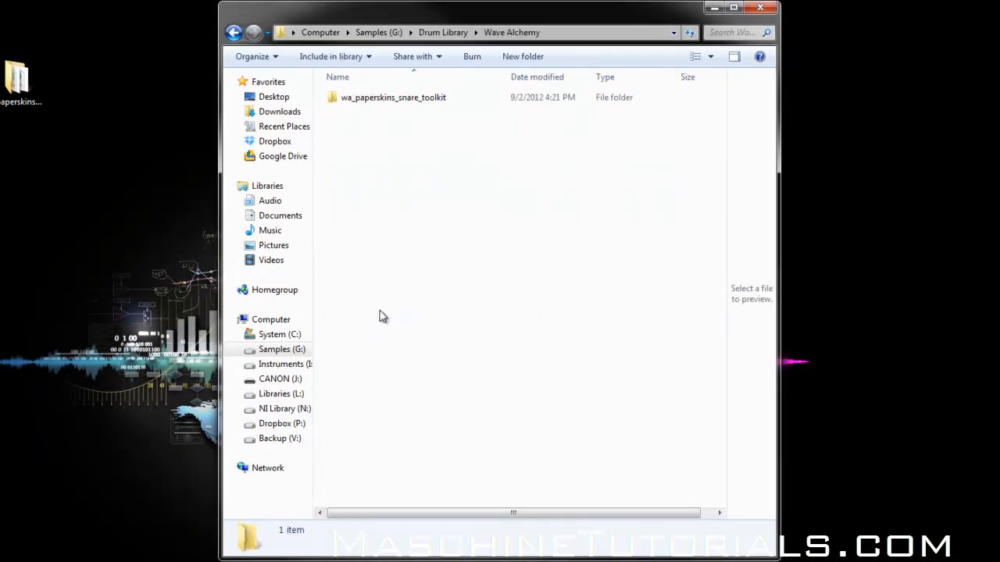
double_click(376, 101)
right_click(383, 193)
click(428, 288)
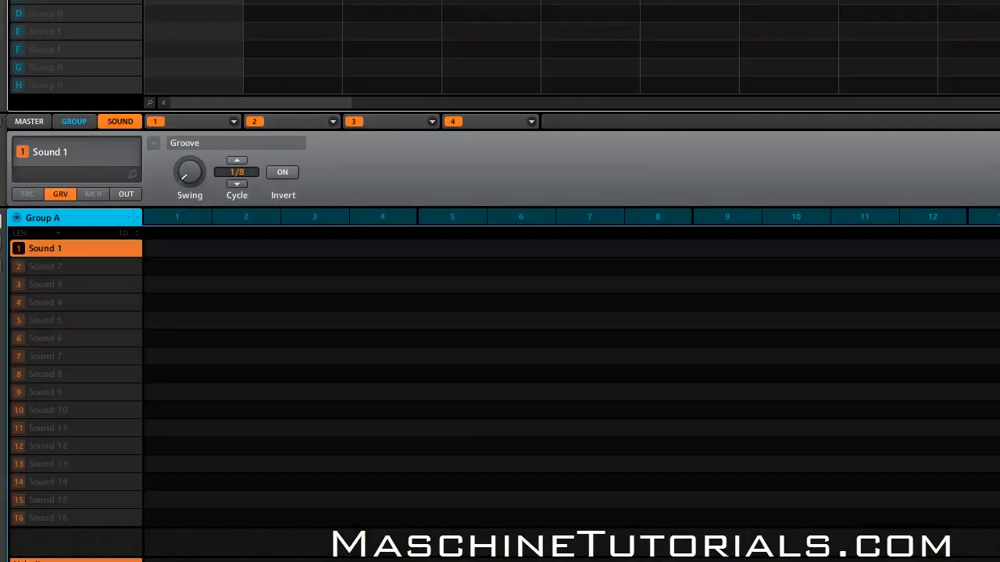
- In Maschine, reopen the recent project wafluffersnares.mprj and ignore all of its missing samples
click(13, 3)
mouse_move(126, 146)
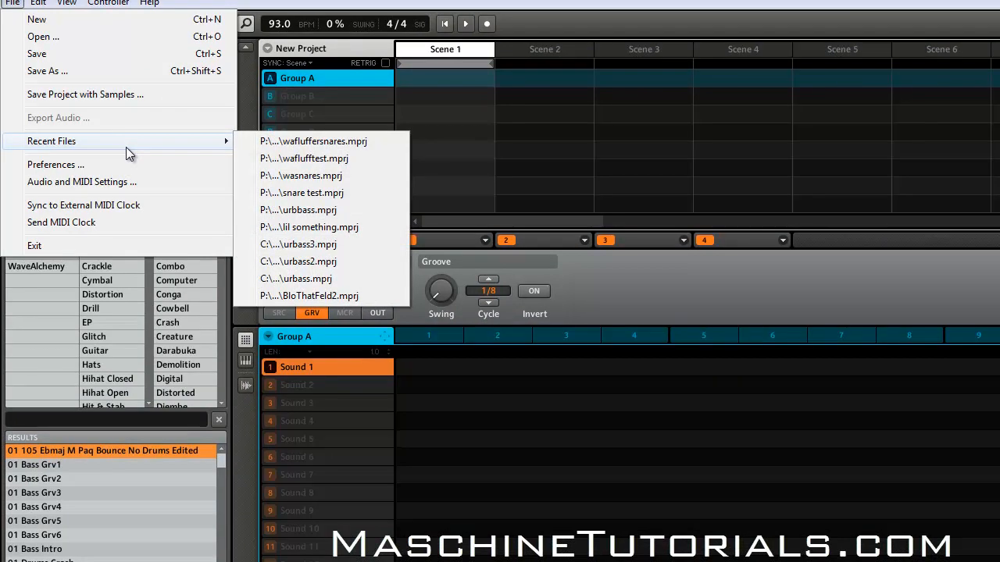
click(254, 142)
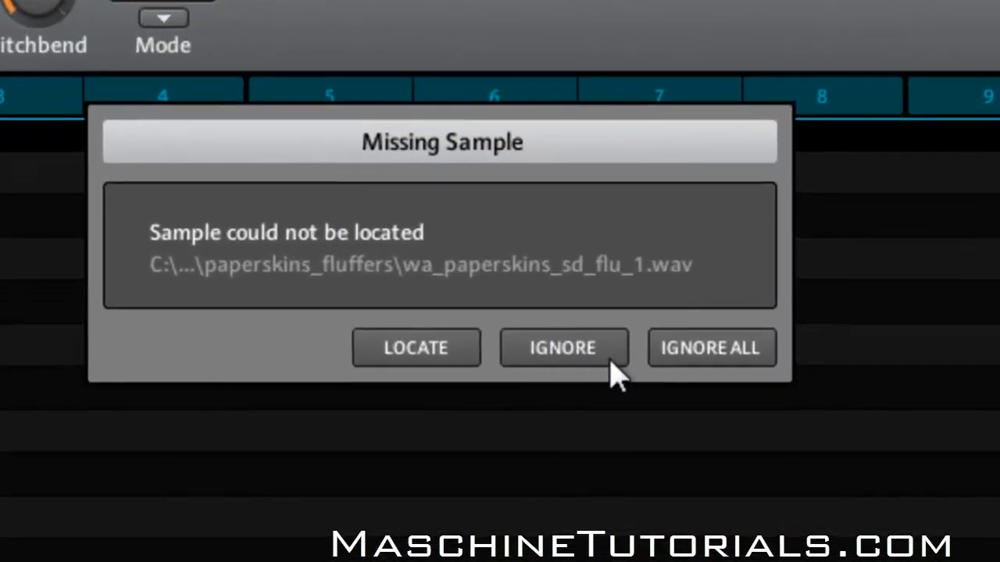
click(707, 358)
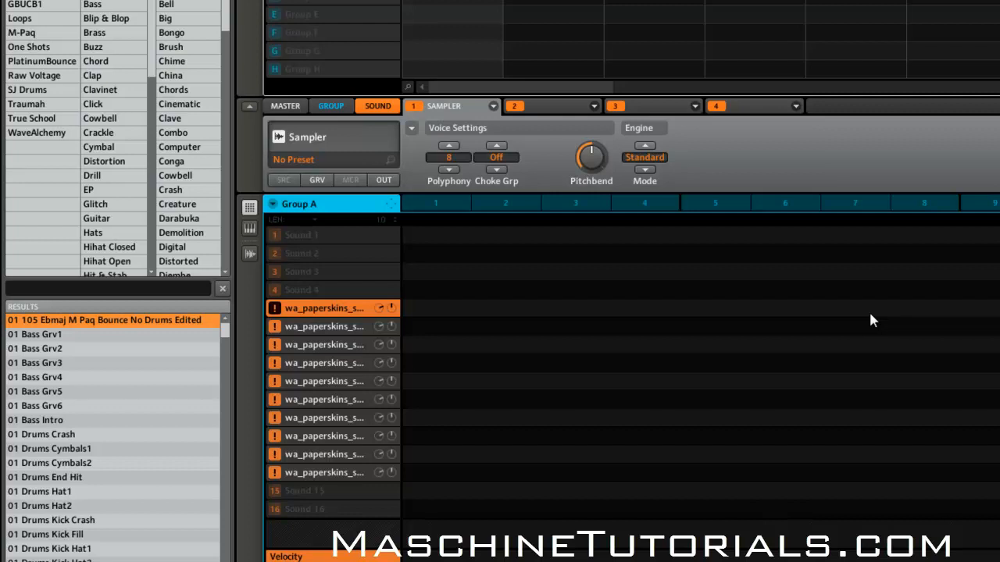
- Remove all samples of the WaveAlchemy bank from the library database without deleting them from disk
click(51, 133)
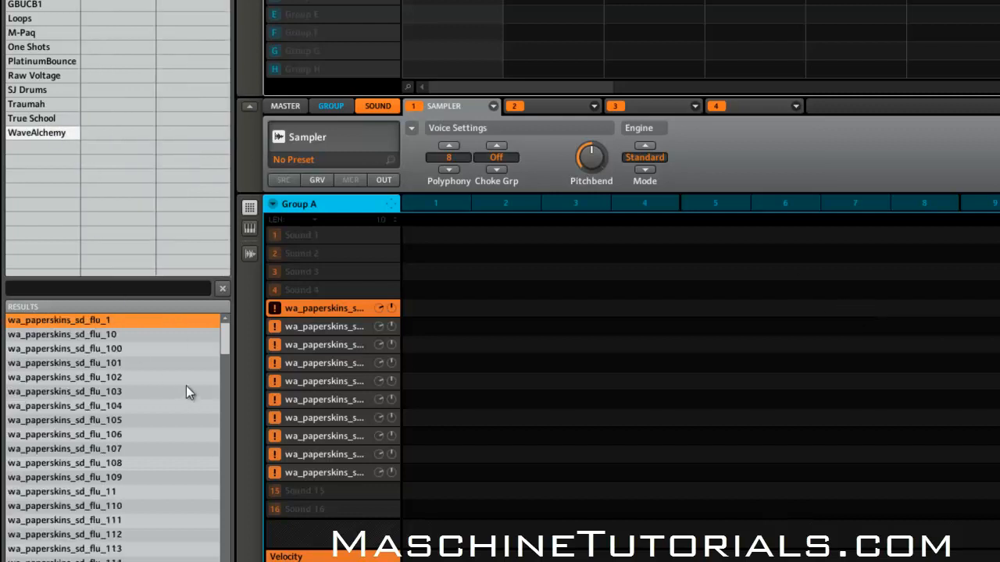
drag(225, 341, 224, 550)
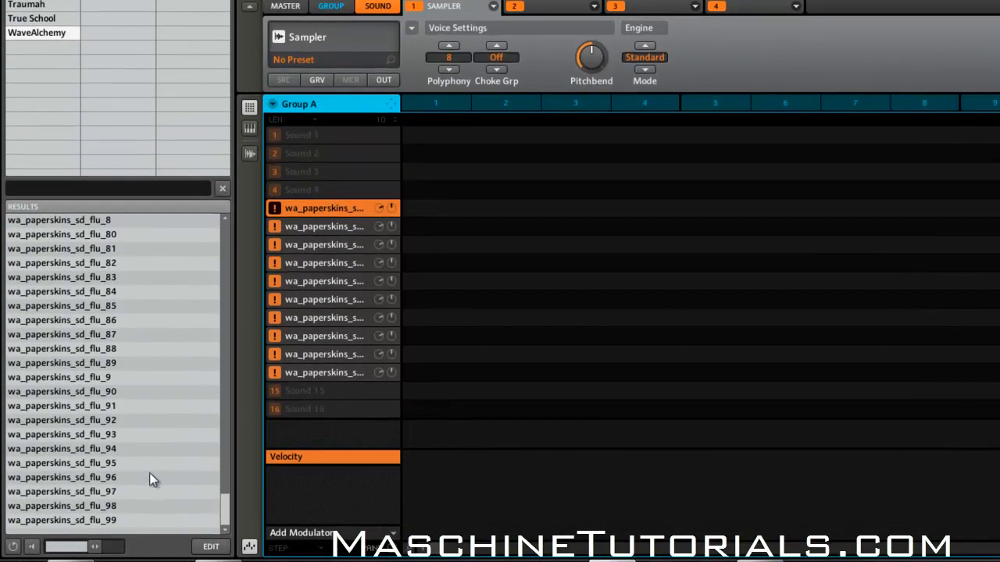
shift+click(114, 524)
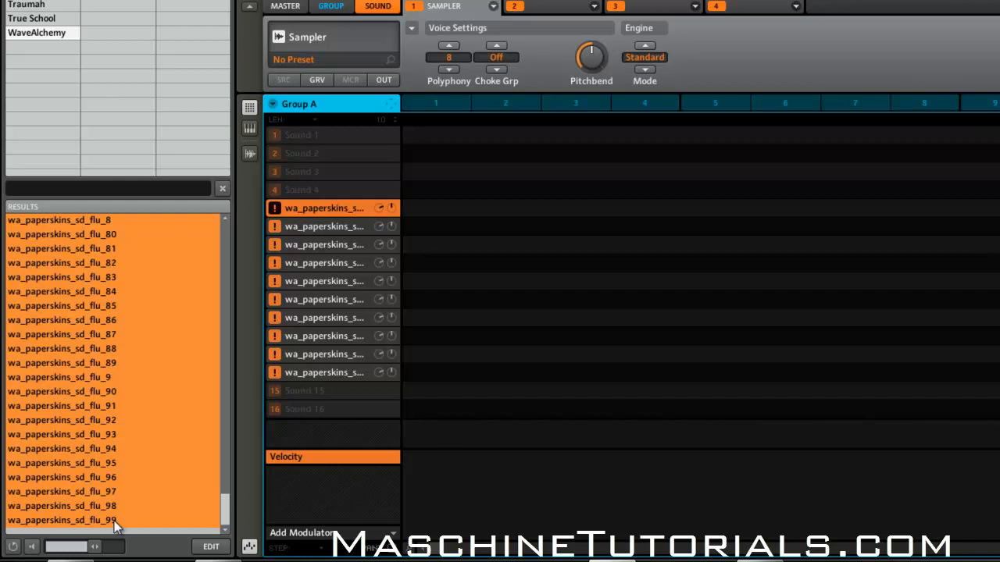
right_click(114, 521)
click(136, 529)
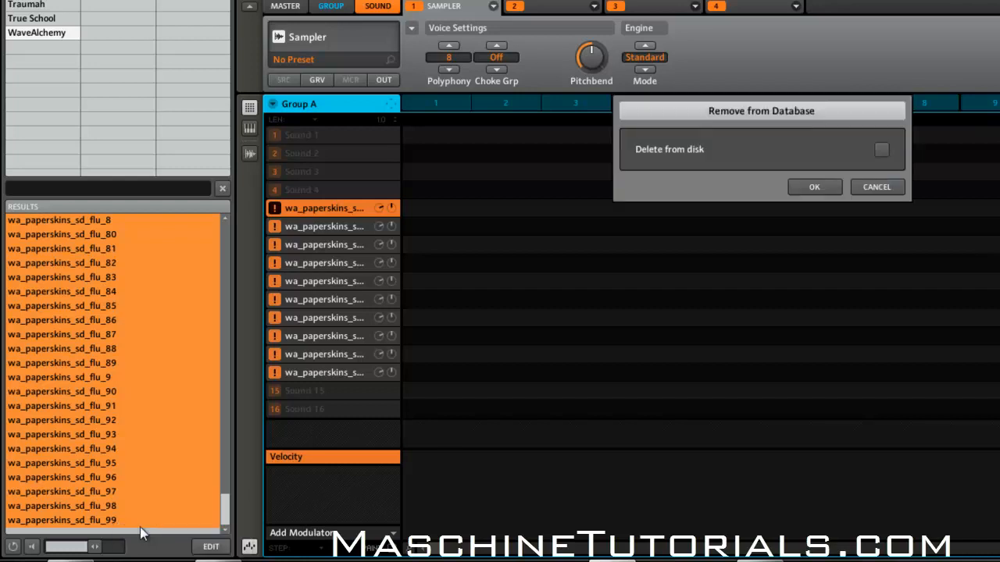
click(812, 186)
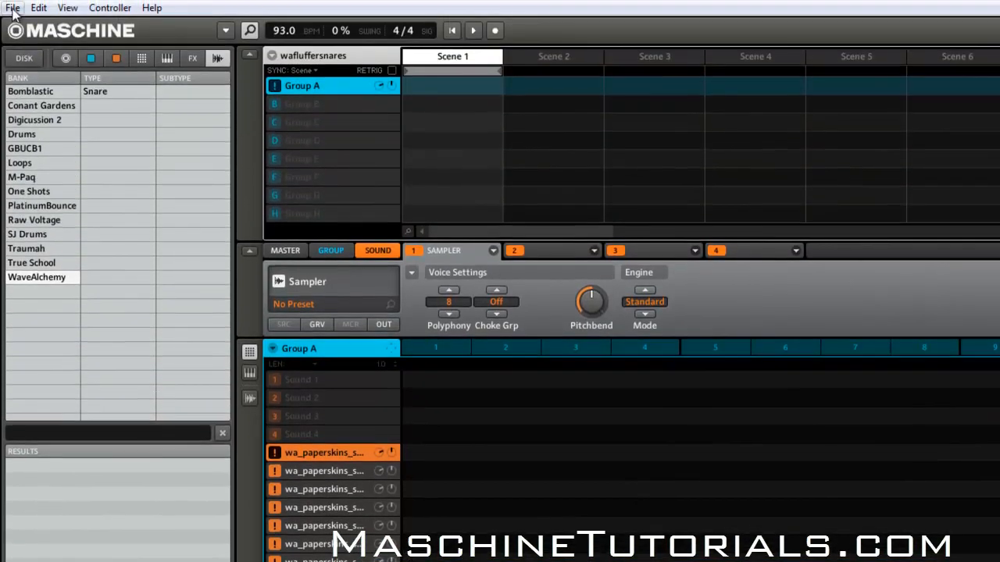
- Remove the outdated Desktop\paperskins_fluffers location with the alias wafluffers from the user paths in the preferences
click(12, 10)
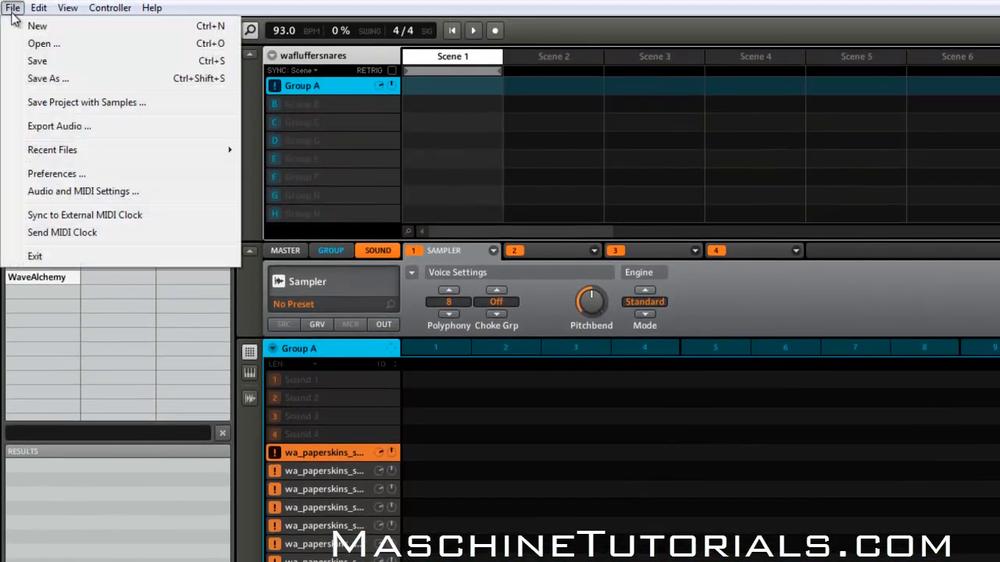
click(54, 176)
click(596, 360)
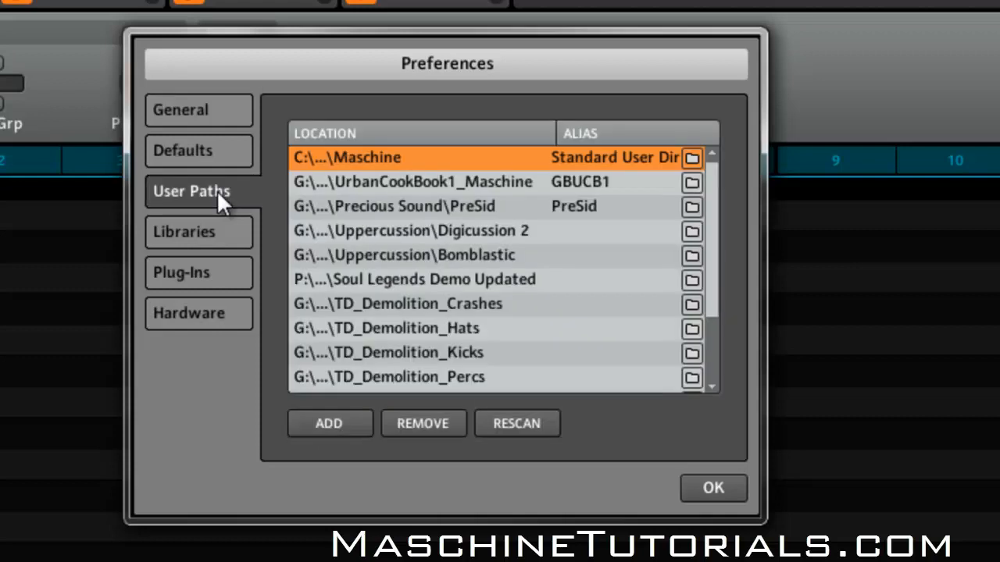
scroll(717, 241, down, 2)
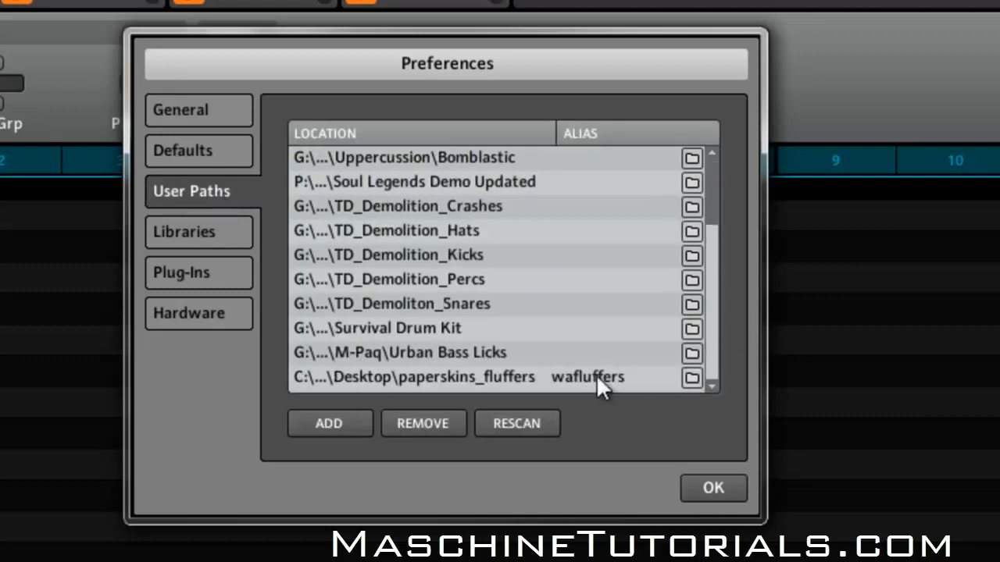
click(693, 378)
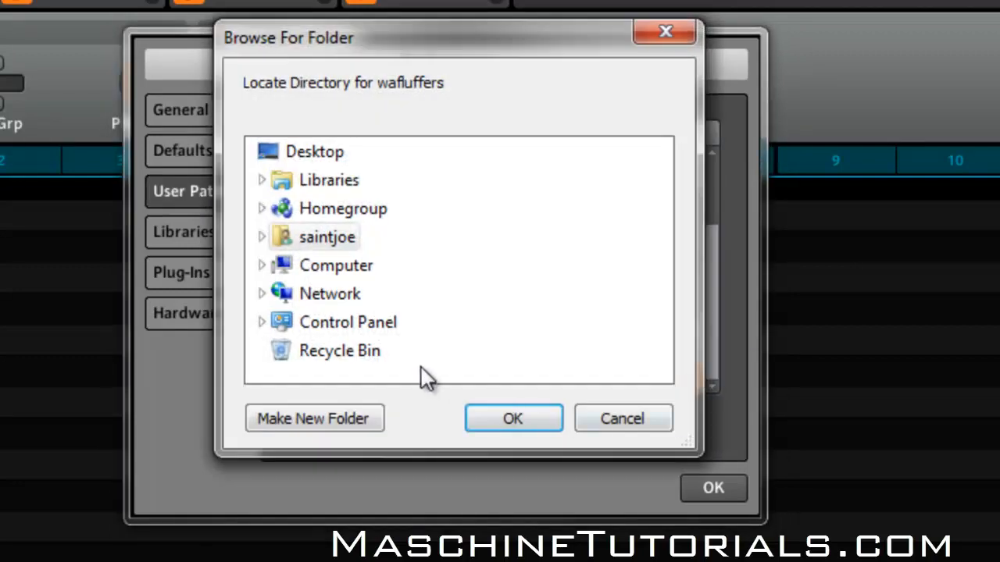
click(655, 425)
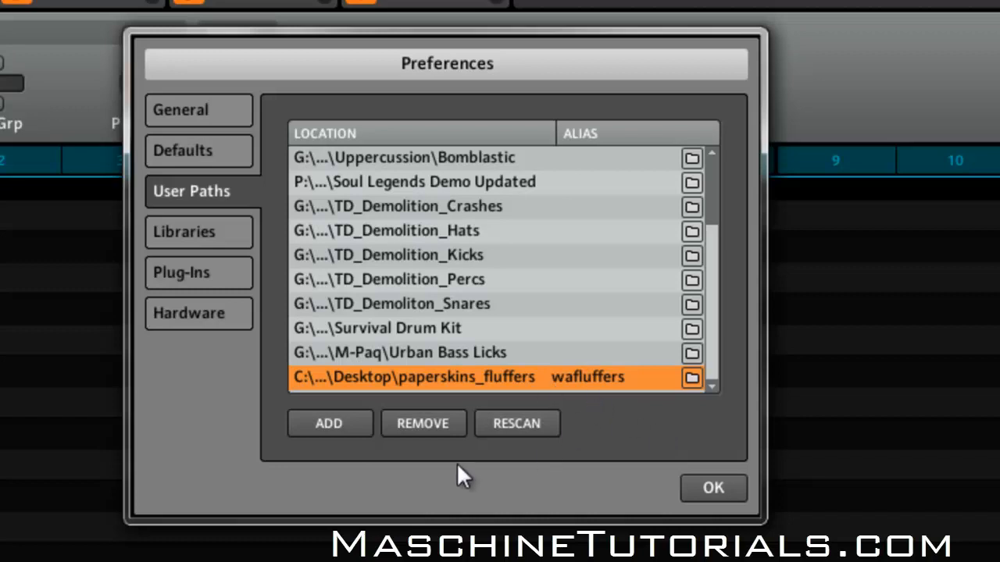
click(431, 424)
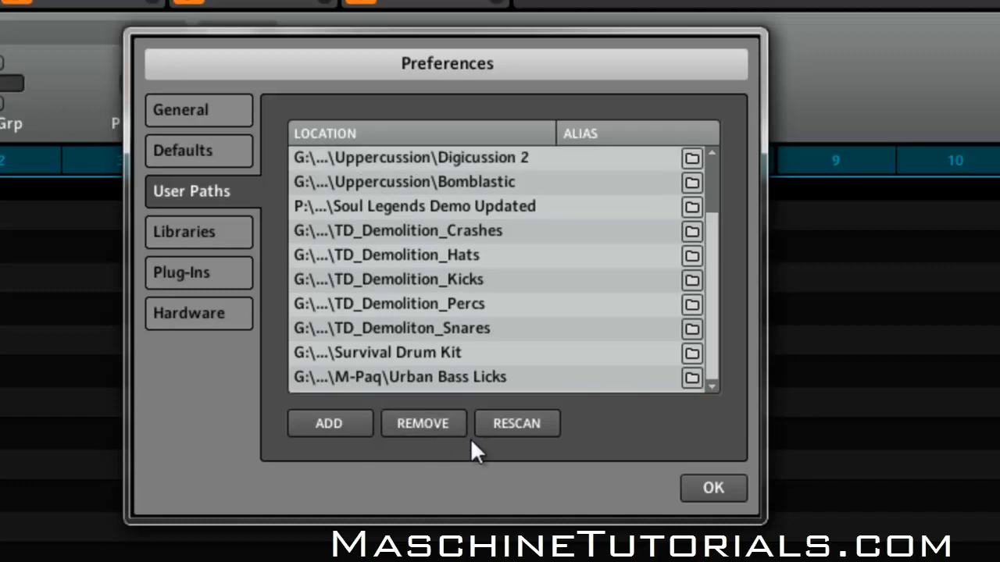
click(699, 490)
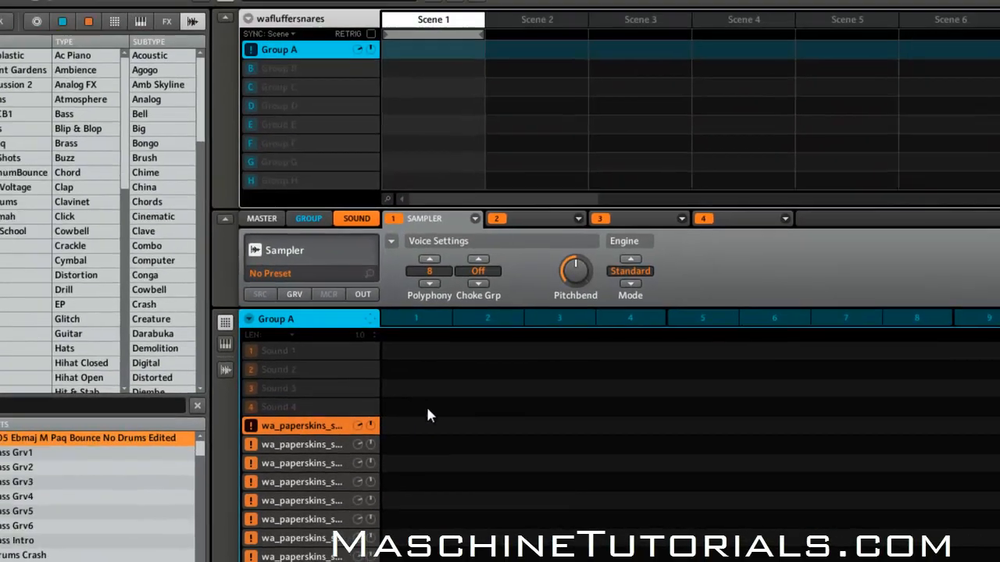
- Browse the disk to Drum Library\Wave Alchemy\wa_paperskins_snare_toolkit and select the paperskins_fluffers folder
click(24, 36)
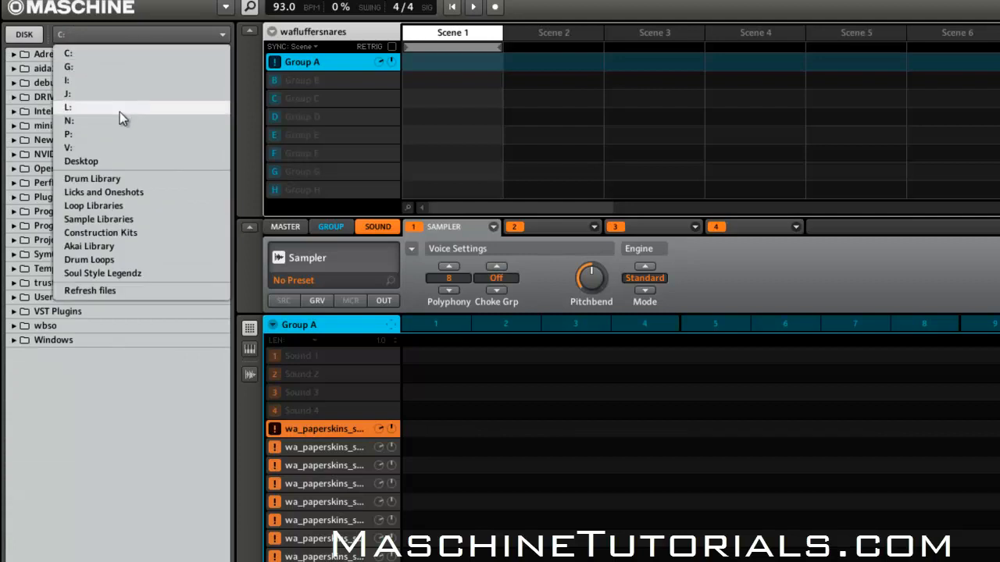
click(119, 174)
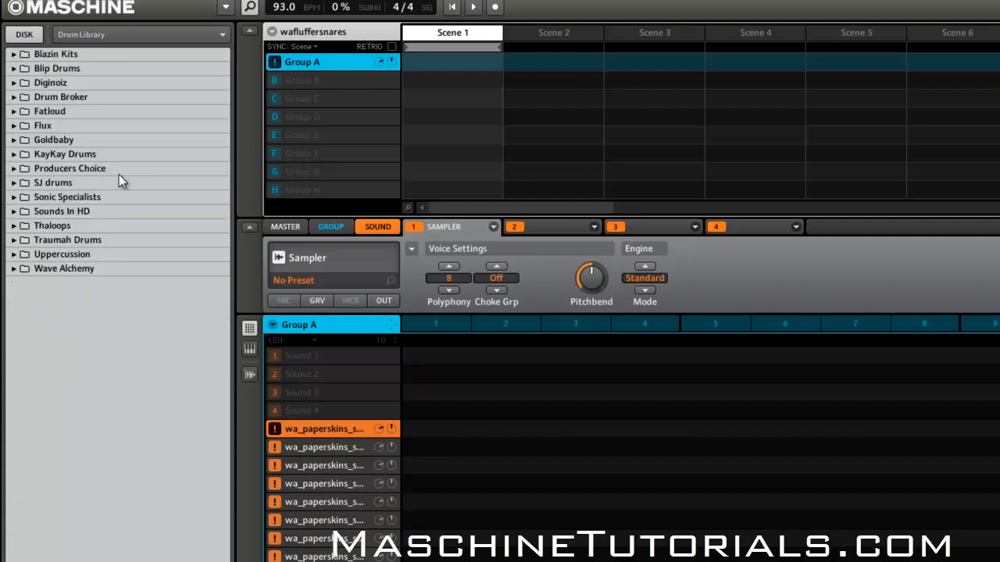
click(23, 269)
click(13, 268)
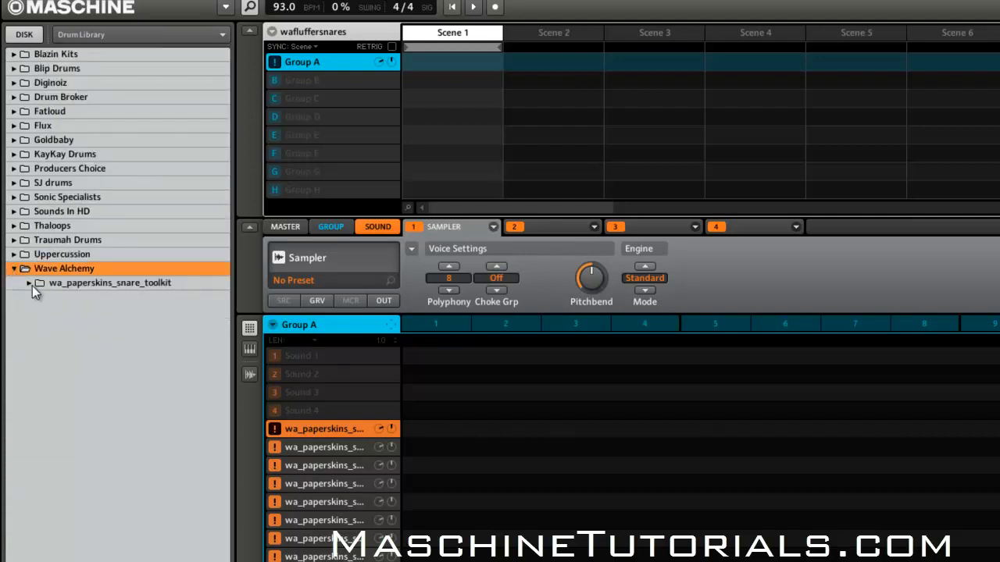
click(28, 283)
click(107, 301)
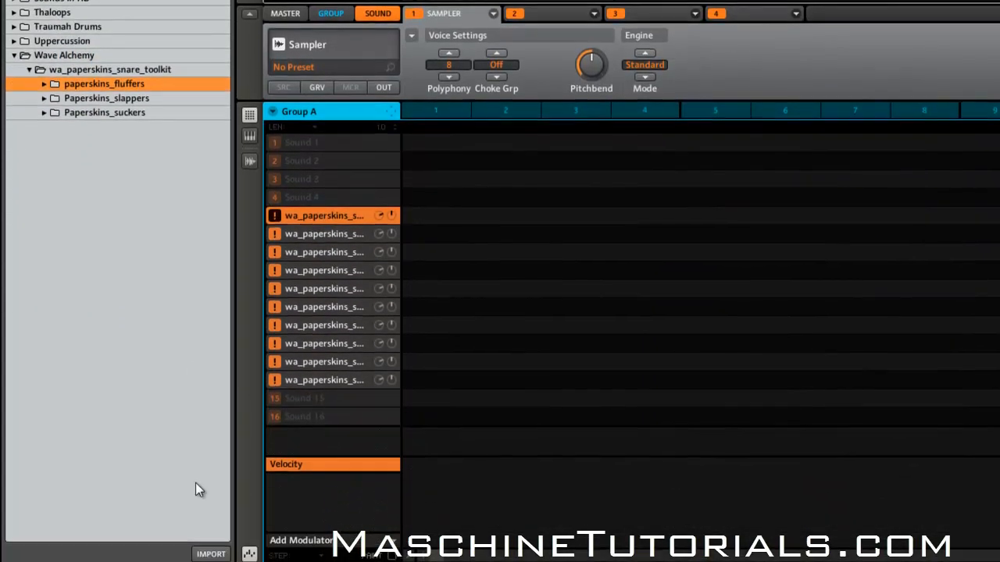
- Import the selected paperskins_fluffers folder into the library, tagged with the bank WaveAlchemy and the type Snare
click(208, 554)
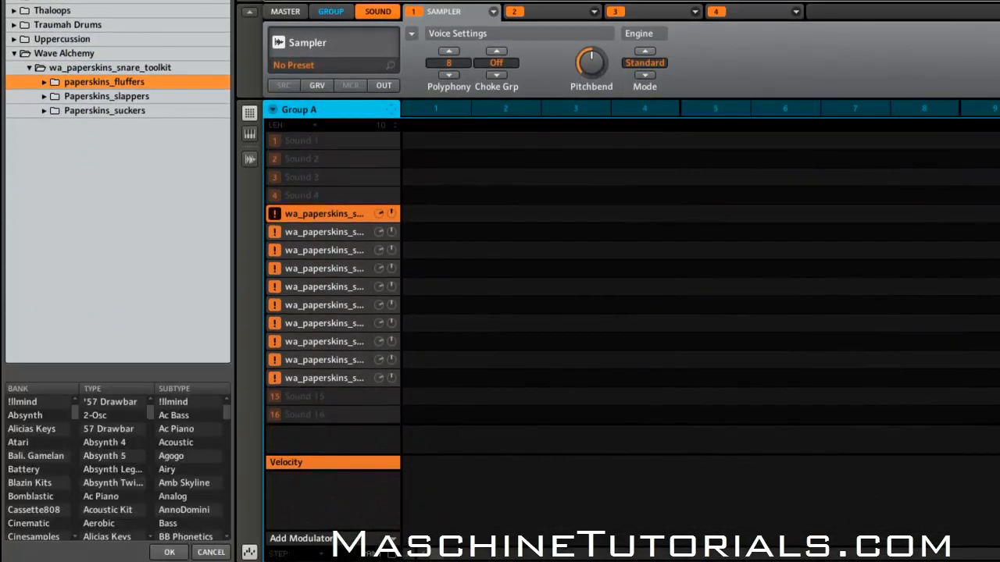
scroll(71, 432, down, 15)
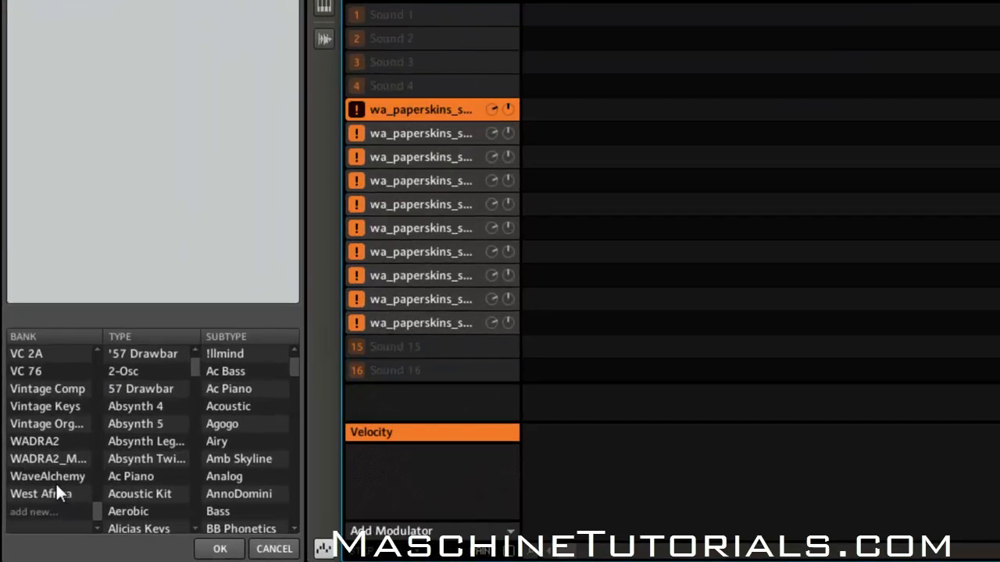
click(52, 478)
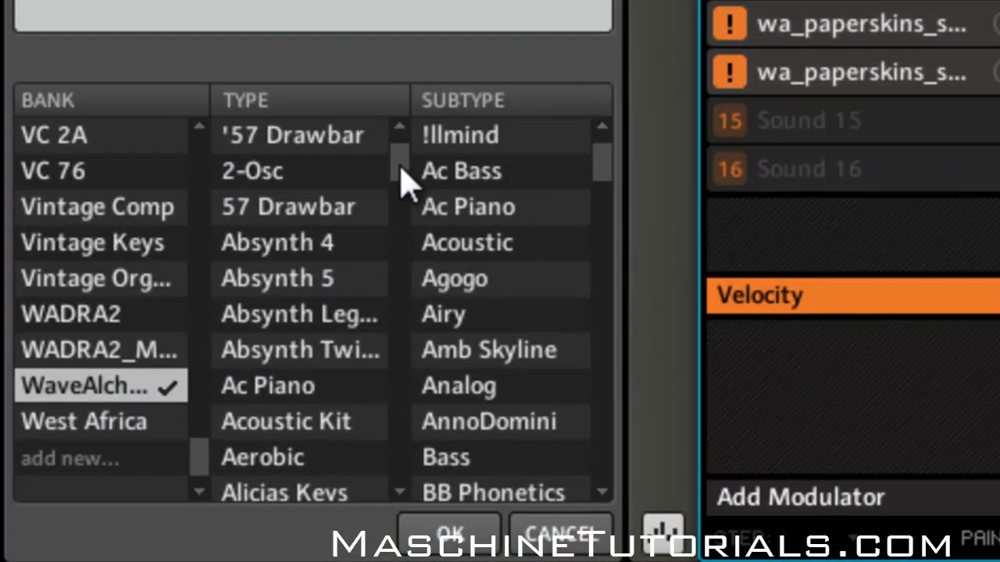
drag(399, 166, 396, 380)
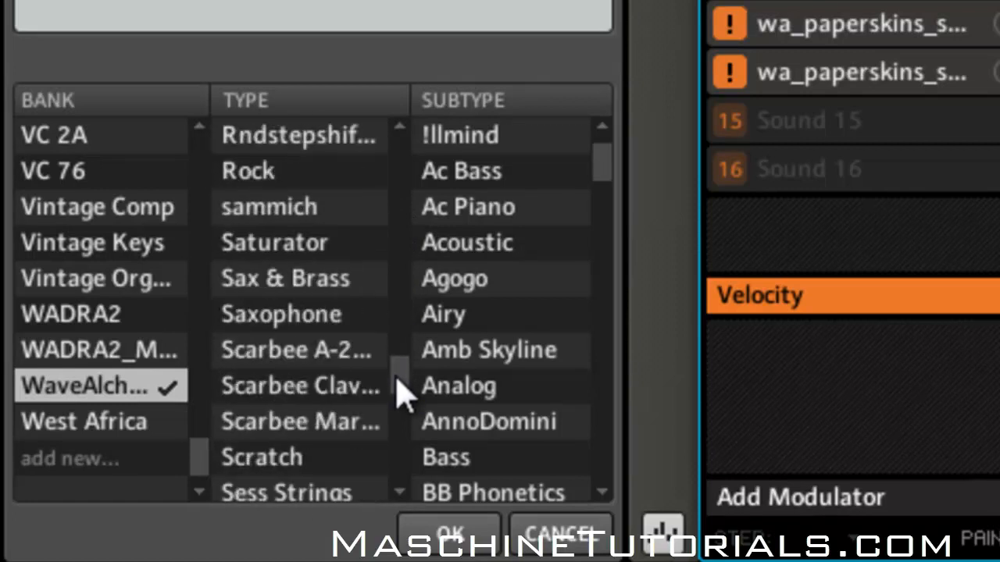
scroll(355, 349, down, 2)
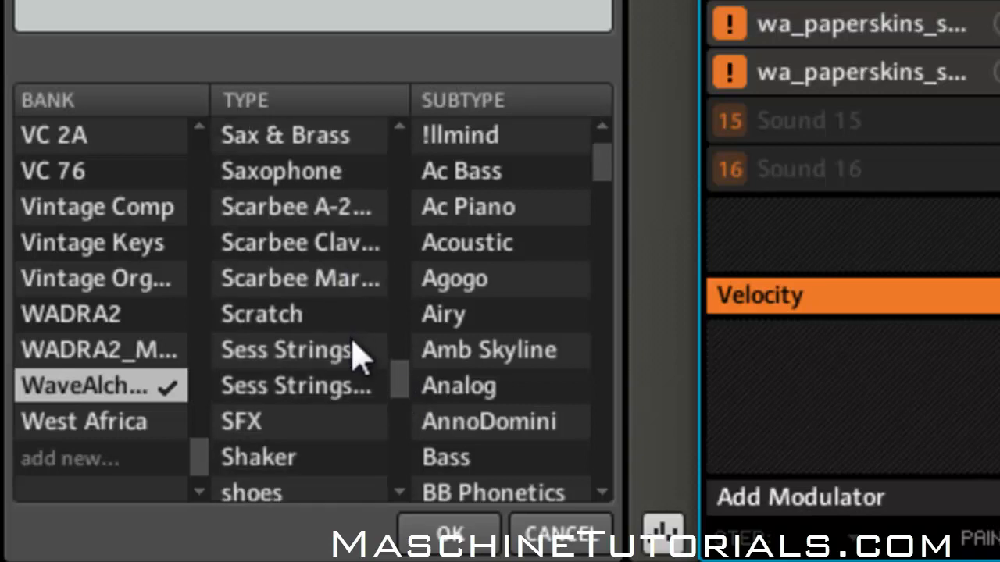
scroll(355, 350, down, 4)
click(296, 388)
click(459, 529)
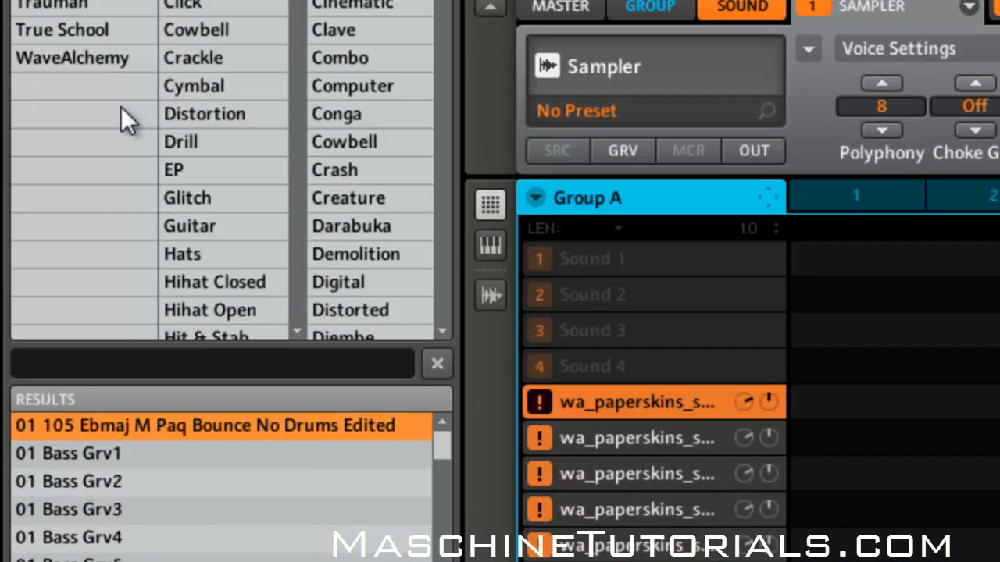
- Load wa_paperskins_sd_flu_1 from the WaveAlchemy bank onto the first missing sound of Group A
click(77, 149)
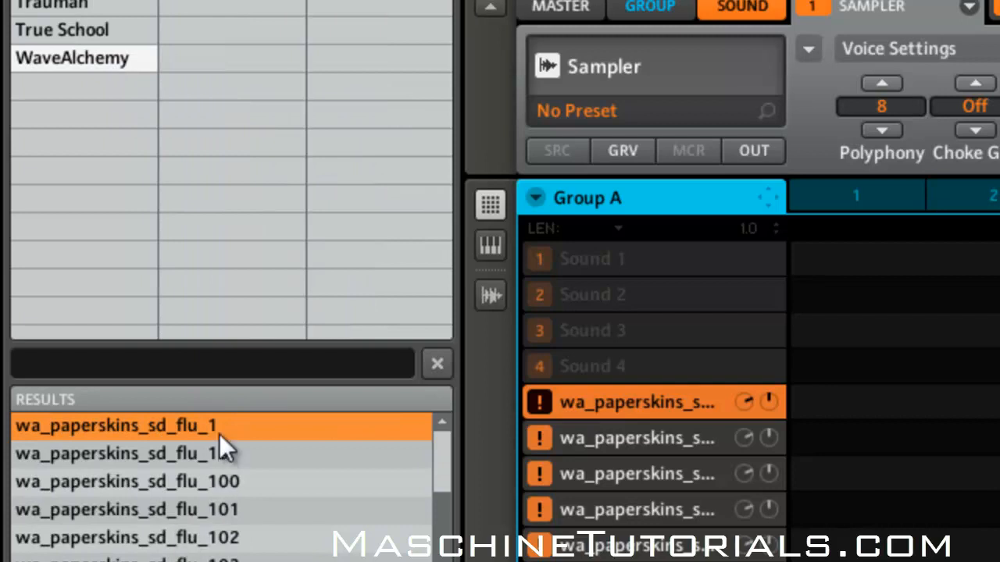
drag(209, 426, 676, 387)
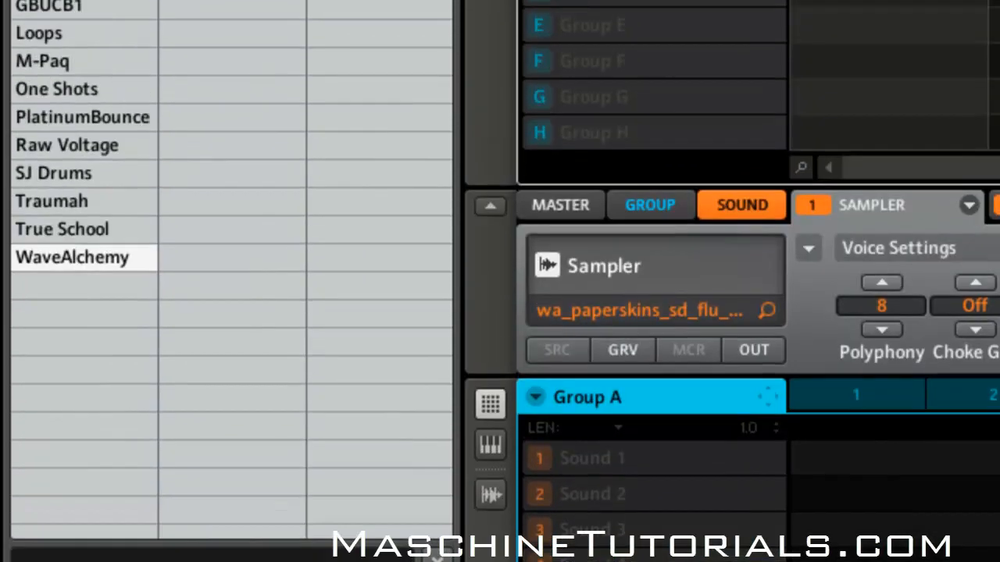
- Reopen the recent project wafluffersnares.mprj, discarding the changes and ignoring all missing samples
click(19, 3)
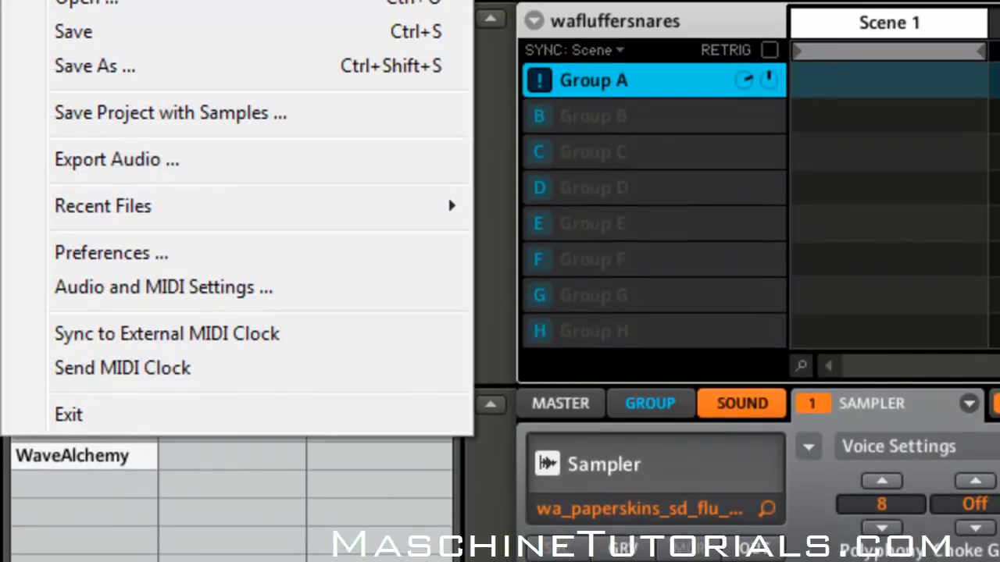
mouse_move(232, 186)
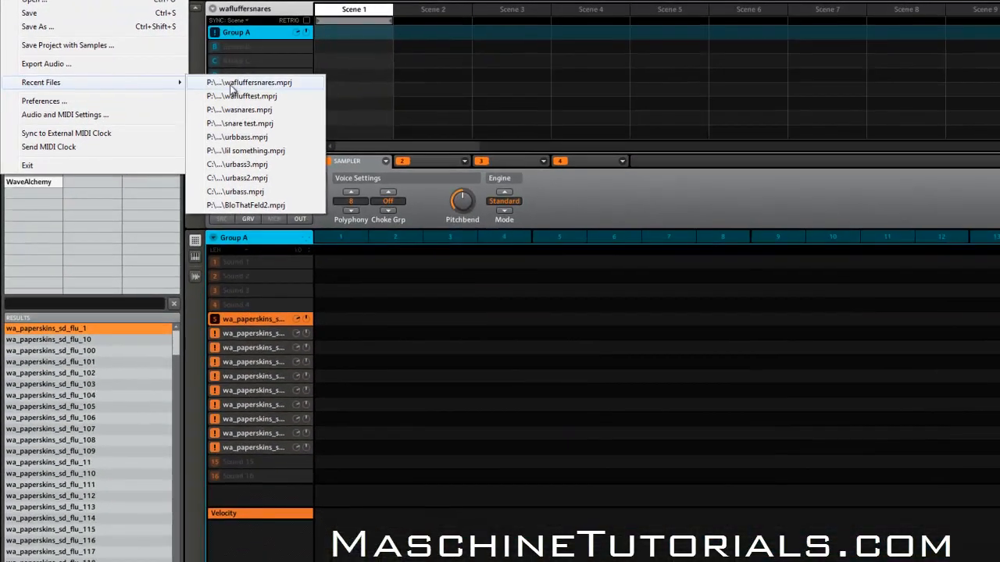
click(231, 86)
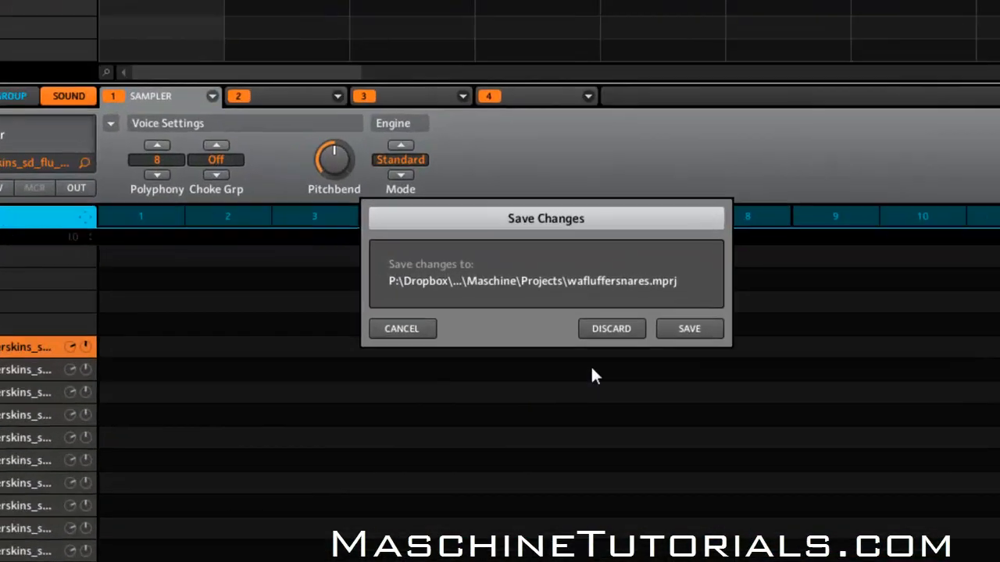
click(630, 308)
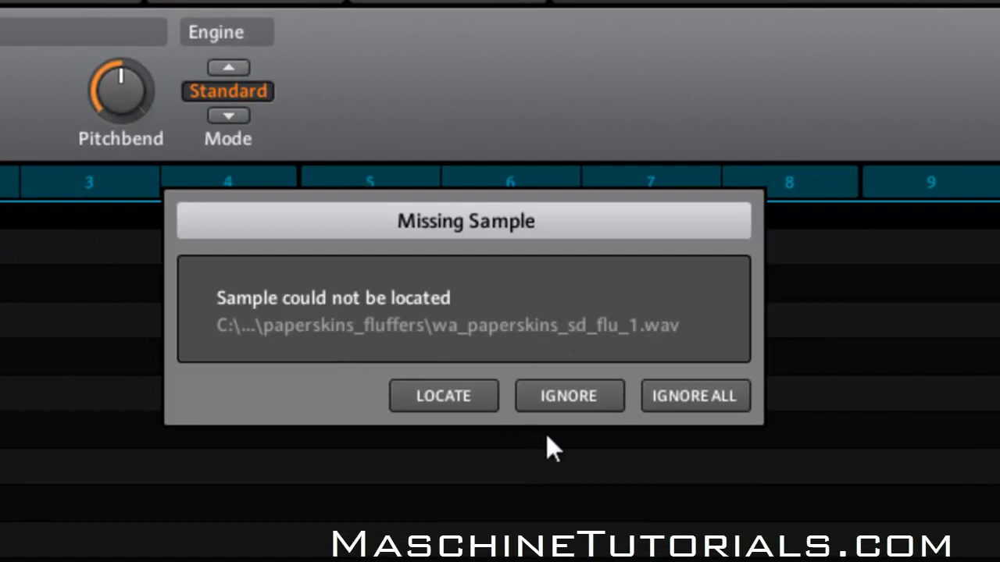
click(693, 396)
- Give the G: drive's paperskins_fluffers user path the alias wafluffers in the preferences
click(12, 25)
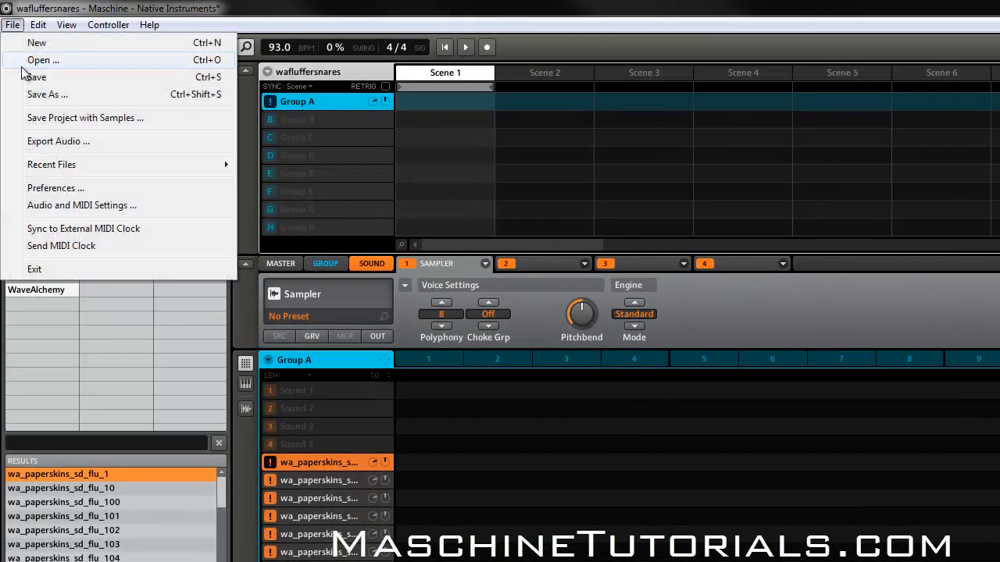
click(81, 187)
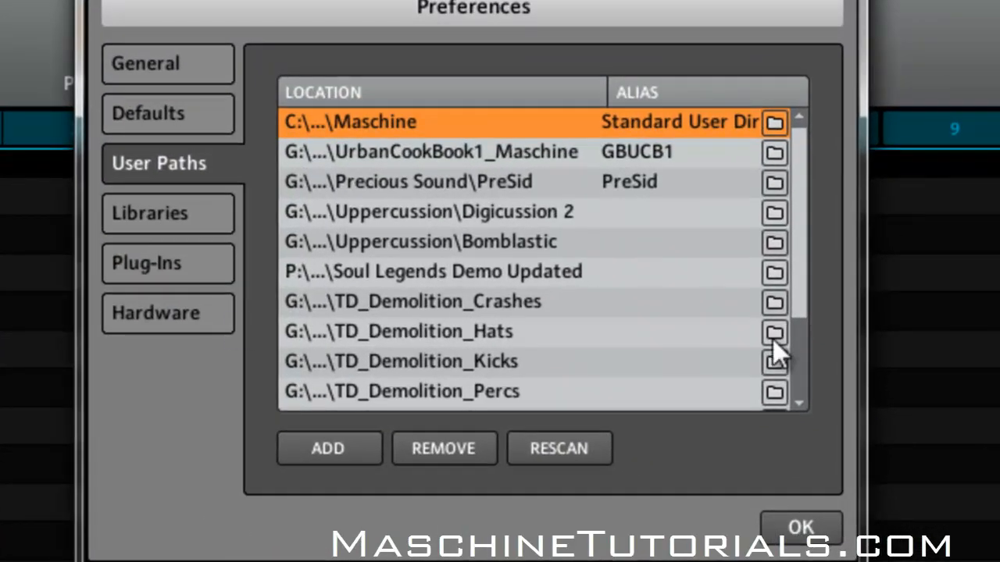
drag(803, 283, 565, 419)
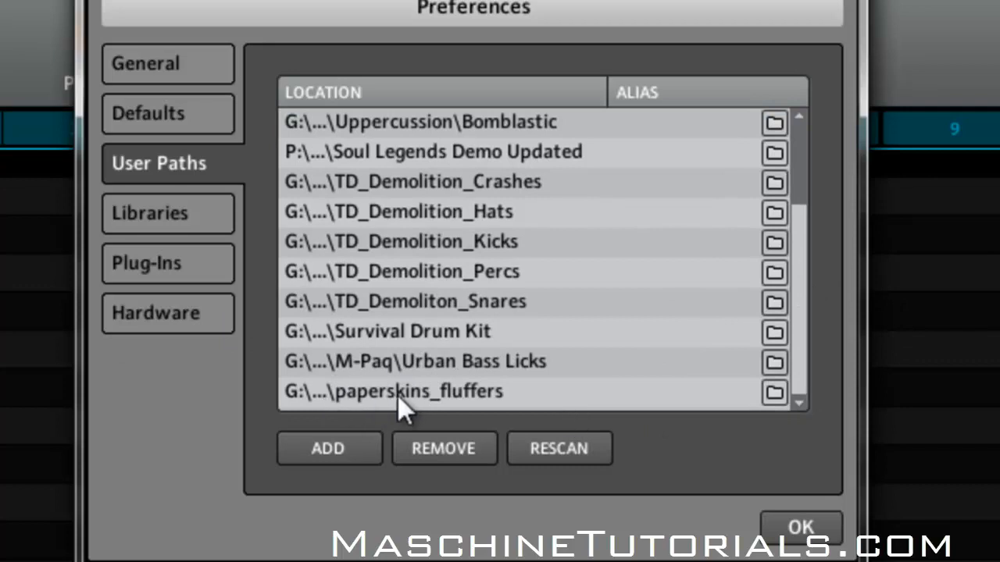
double_click(656, 394)
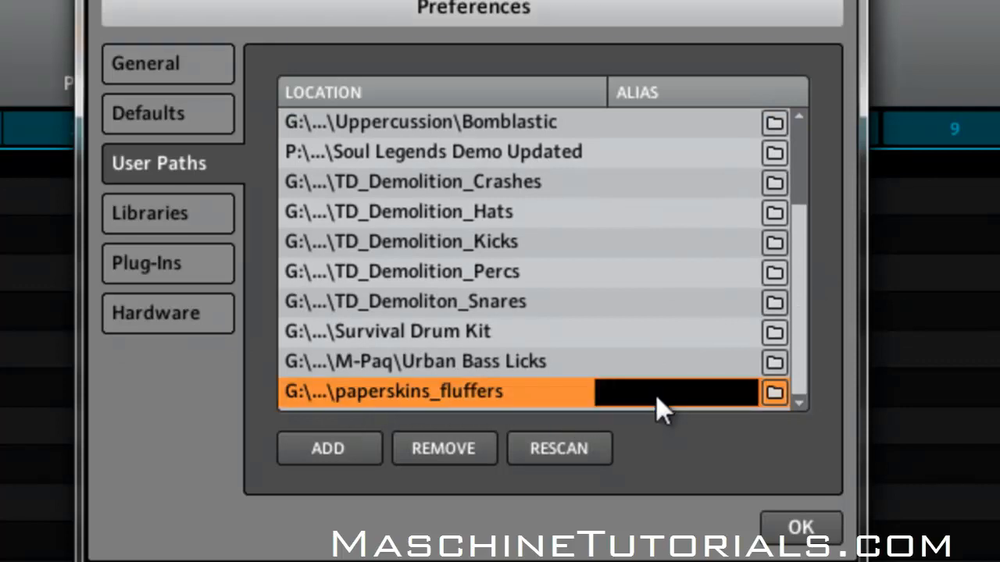
text(wafluffers)
key(Return)
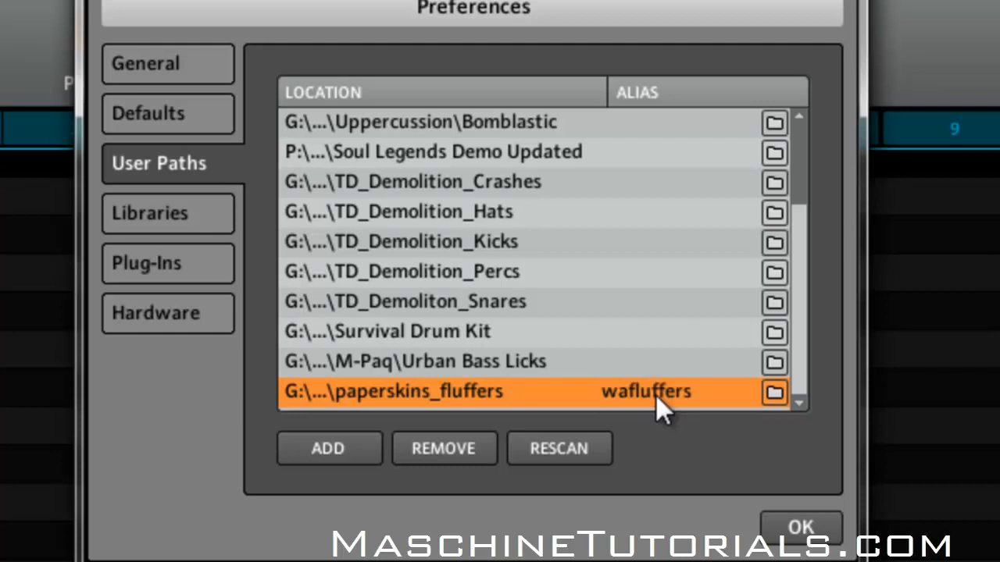
click(820, 533)
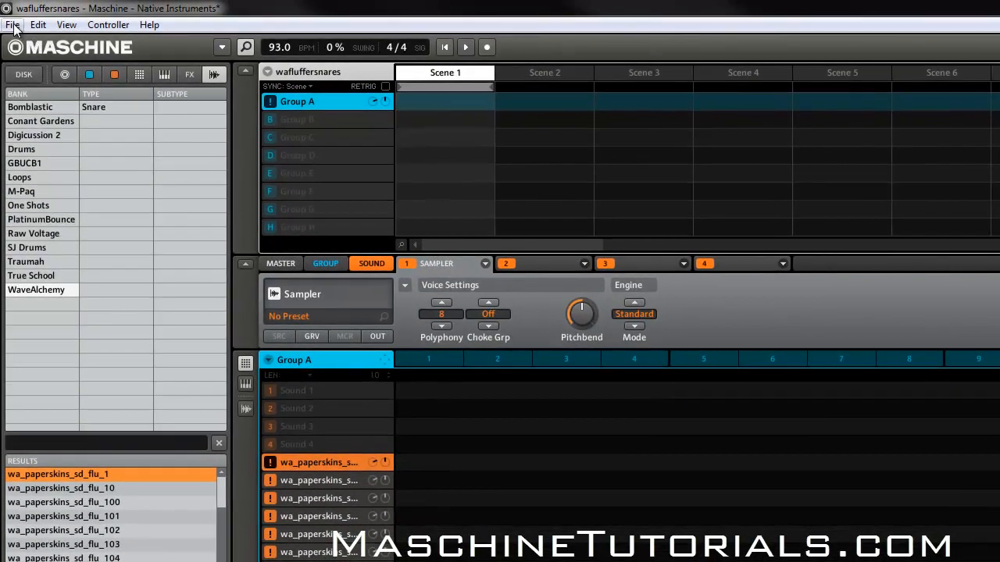
- Start a new project, discarding the changes, and reopen the recent project wafluffersnares.mprj
click(12, 26)
click(33, 41)
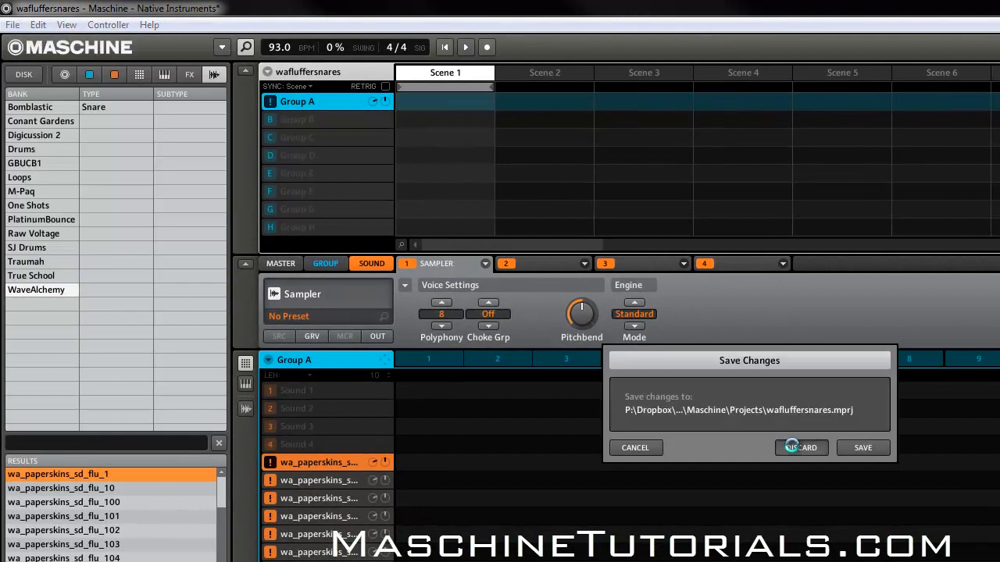
click(791, 447)
click(13, 24)
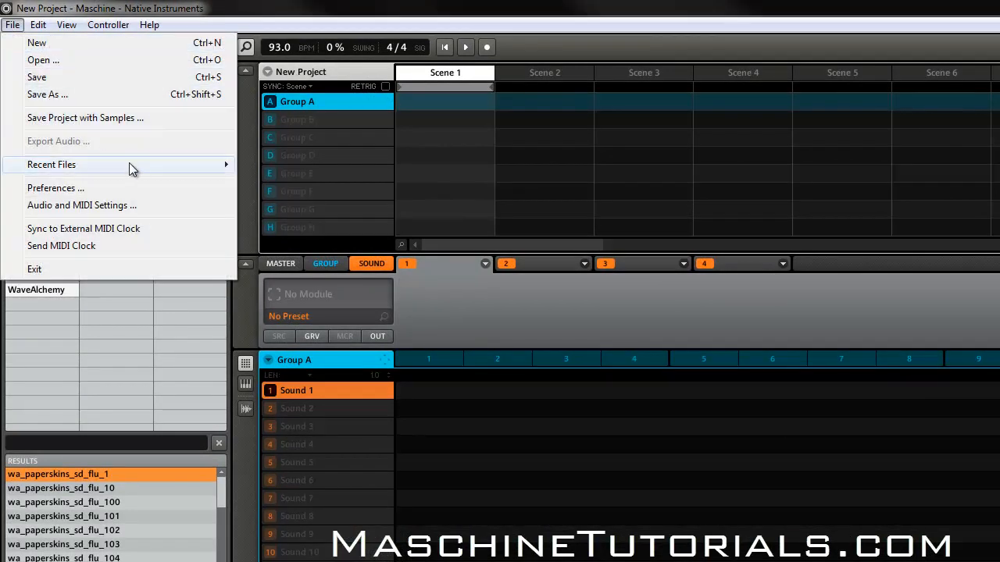
mouse_move(138, 169)
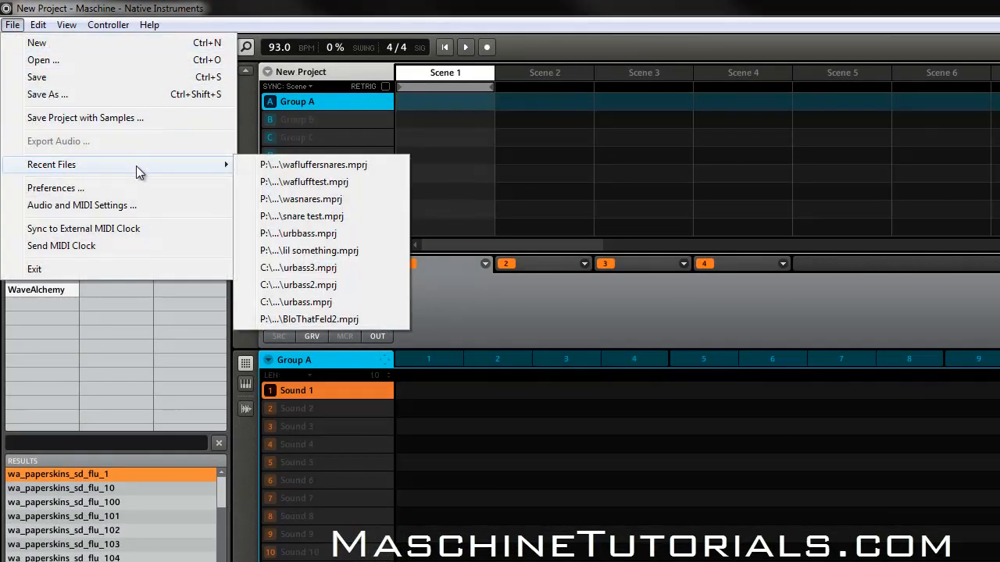
click(279, 166)
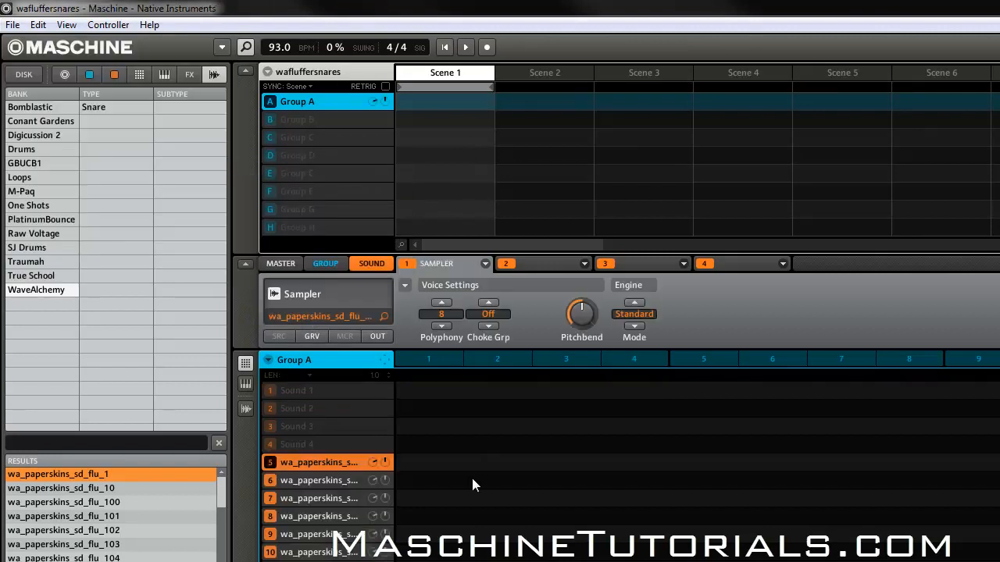